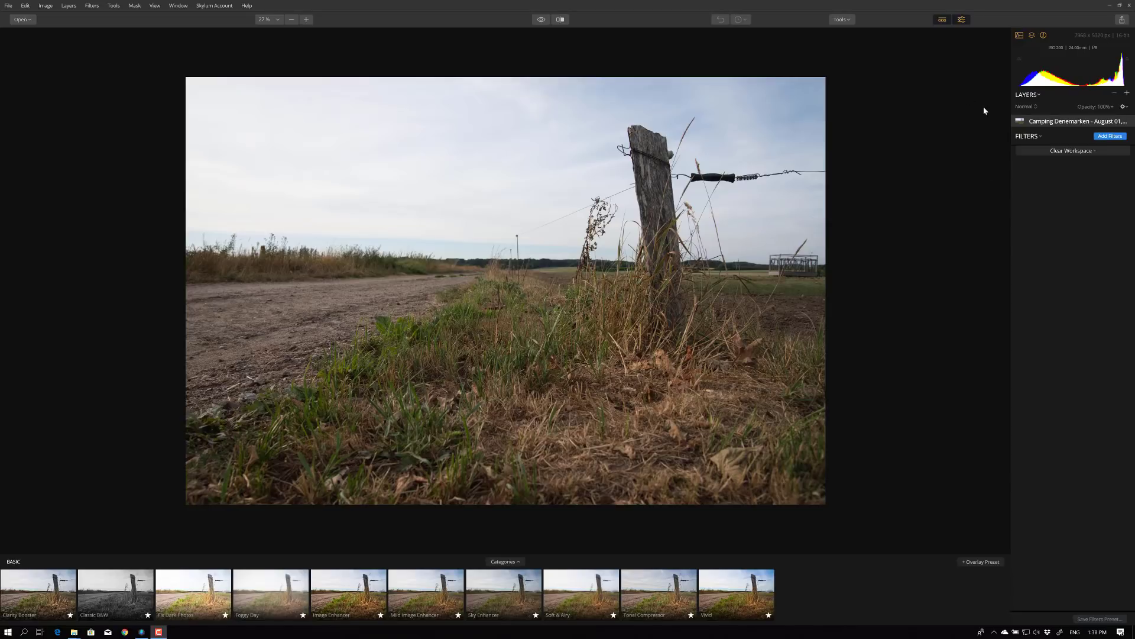
- Add a Cross Processing filter to the photo and try its strength slider
left_click(1110, 137)
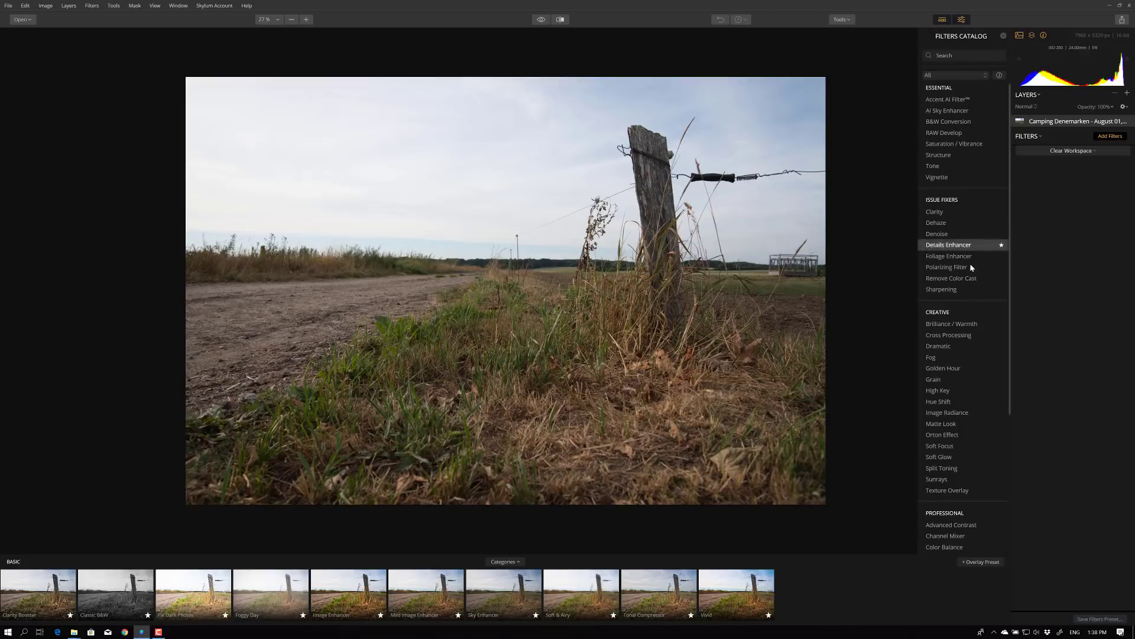
left_click(968, 335)
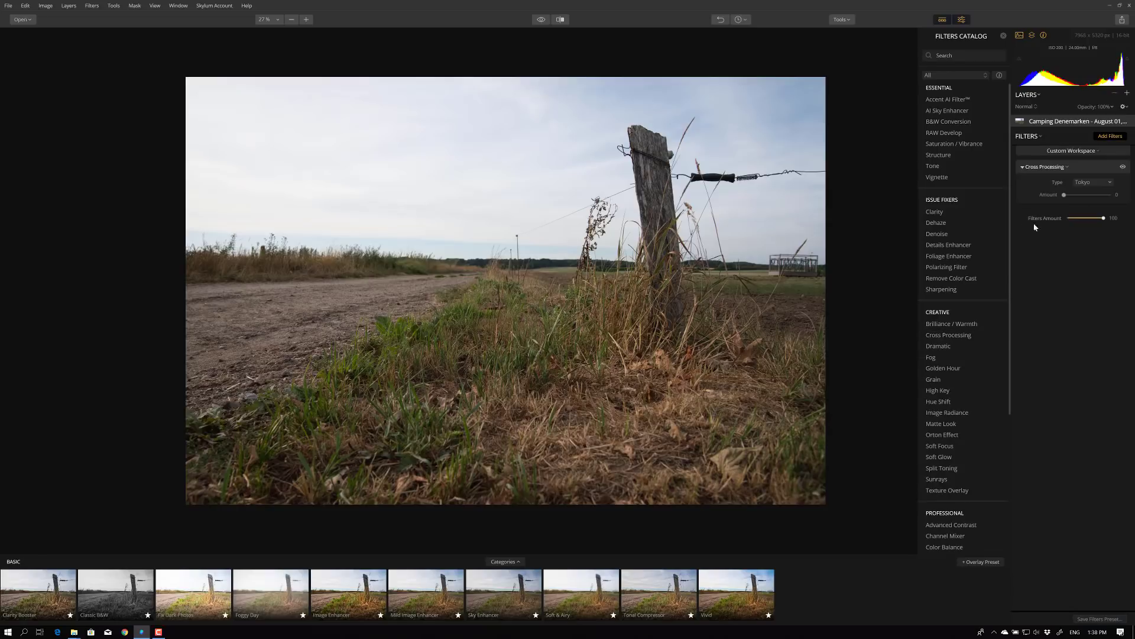
left_click_drag(1066, 196, 1041, 195)
- Try a Structure filter with slightly more softness, then delete it from the stack
left_click(940, 155)
mouse_move(1087, 243)
left_mouse_down()
mouse_move(1107, 247)
mouse_move(1093, 230)
mouse_move(1065, 247)
mouse_move(1083, 248)
mouse_move(1089, 230)
left_mouse_up()
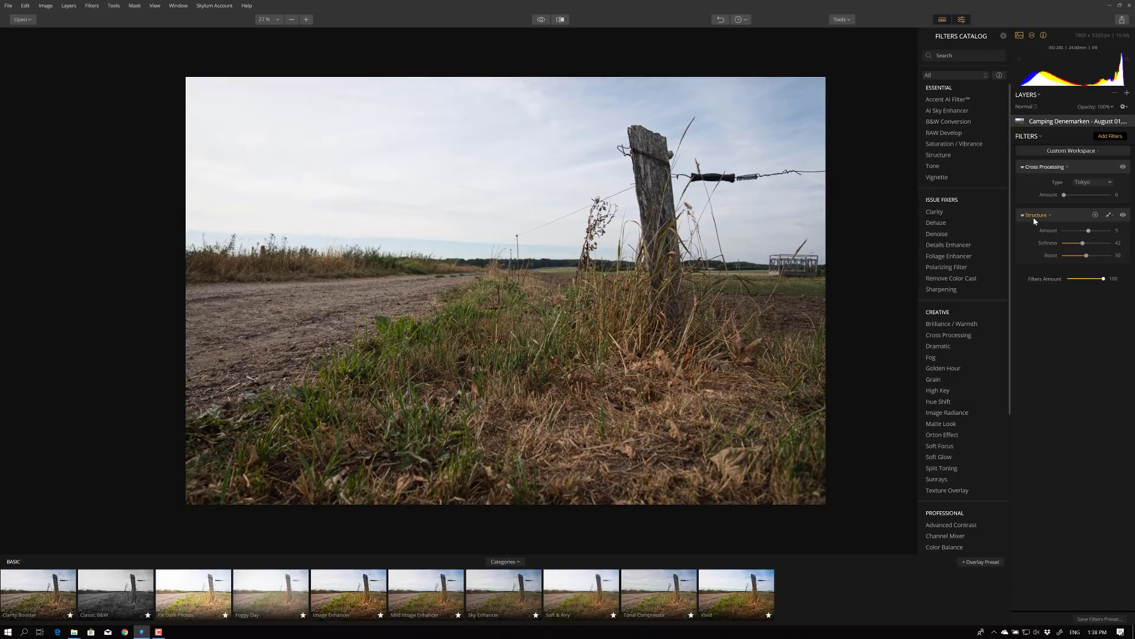
left_click(1051, 215)
left_click(1067, 232)
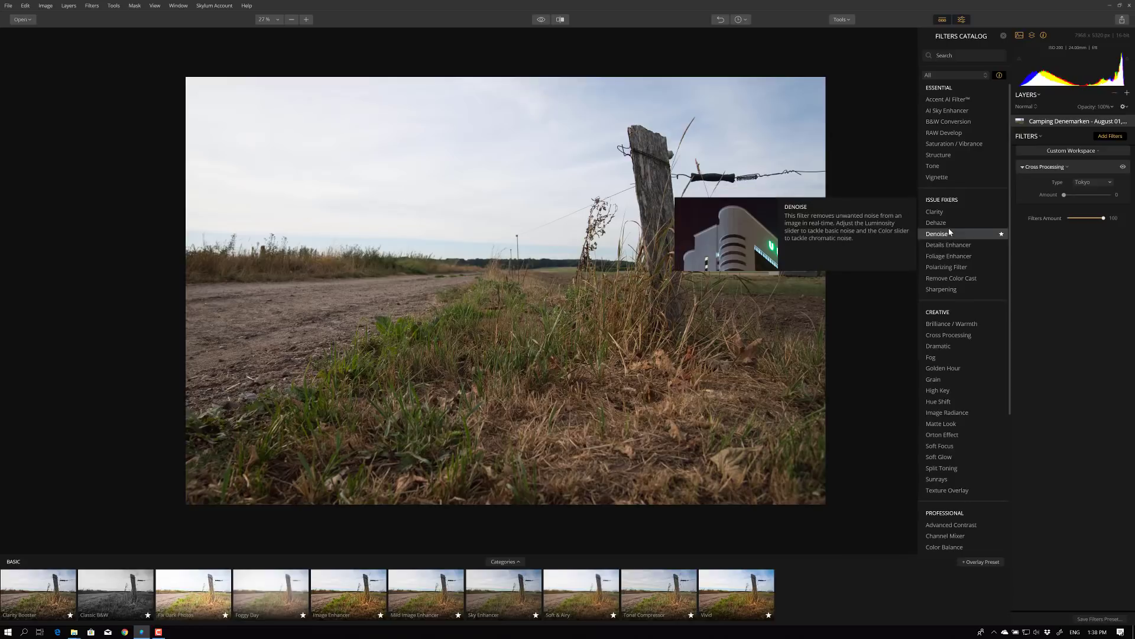
mouse_move(948, 243)
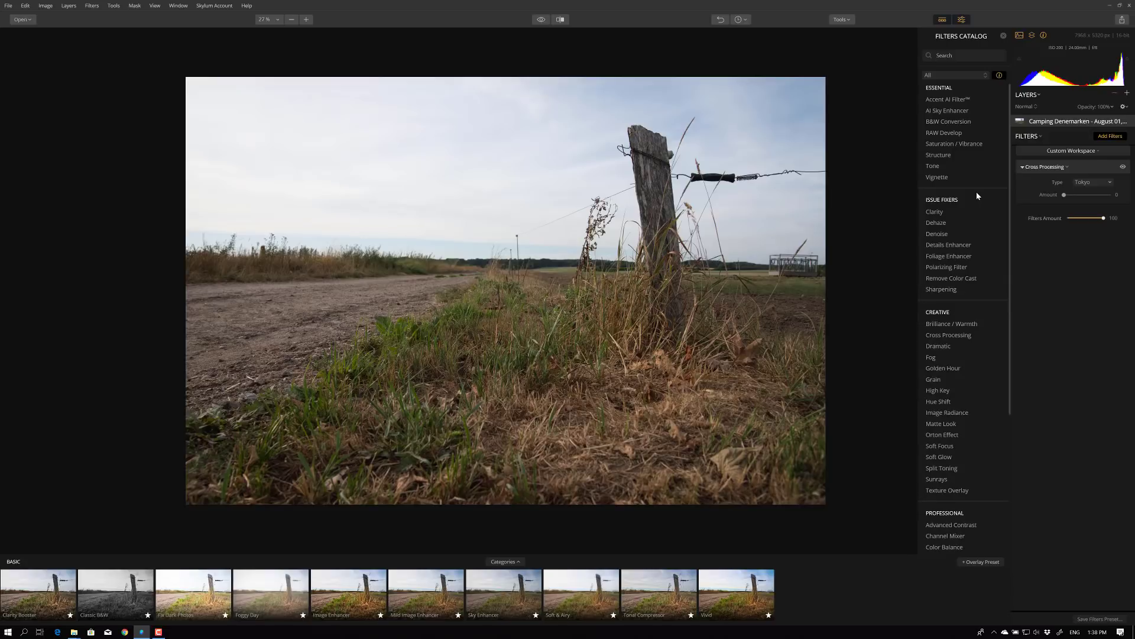
- Add Accent AI Filter and AI Sky Enhancer, boosting Accent AI to 72
left_click(957, 101)
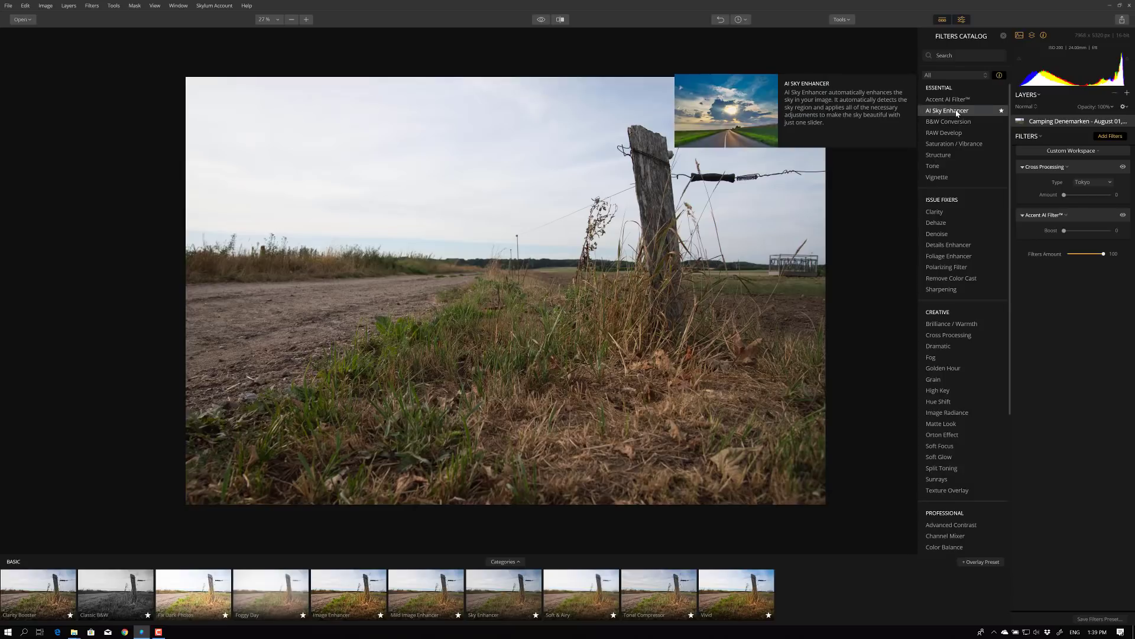
left_click(958, 112)
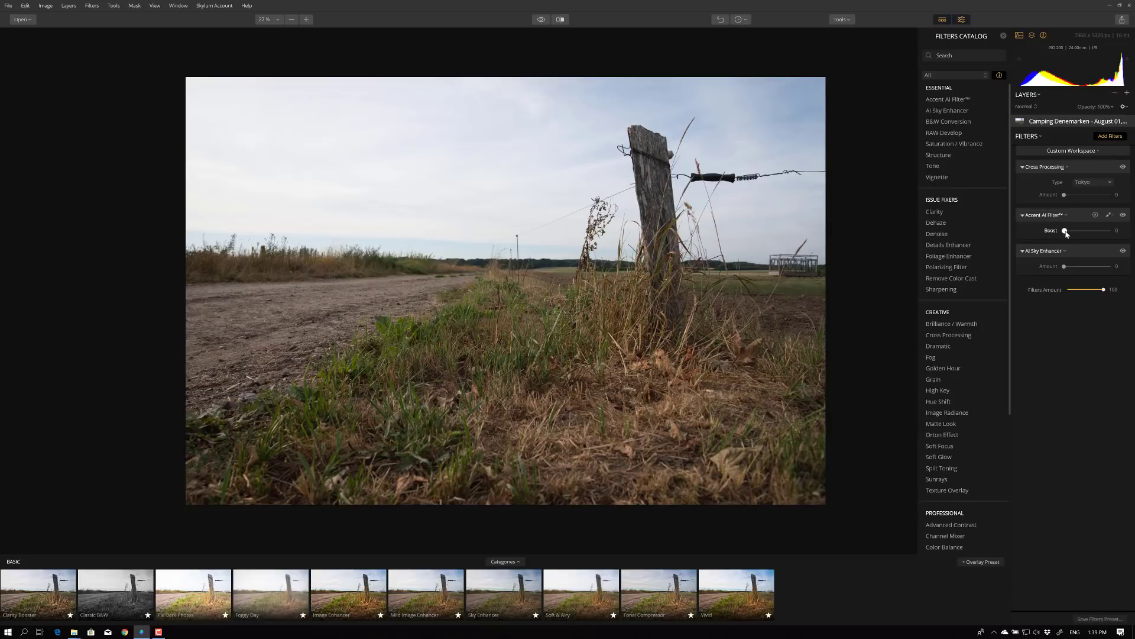
left_click_drag(1065, 230, 1099, 234)
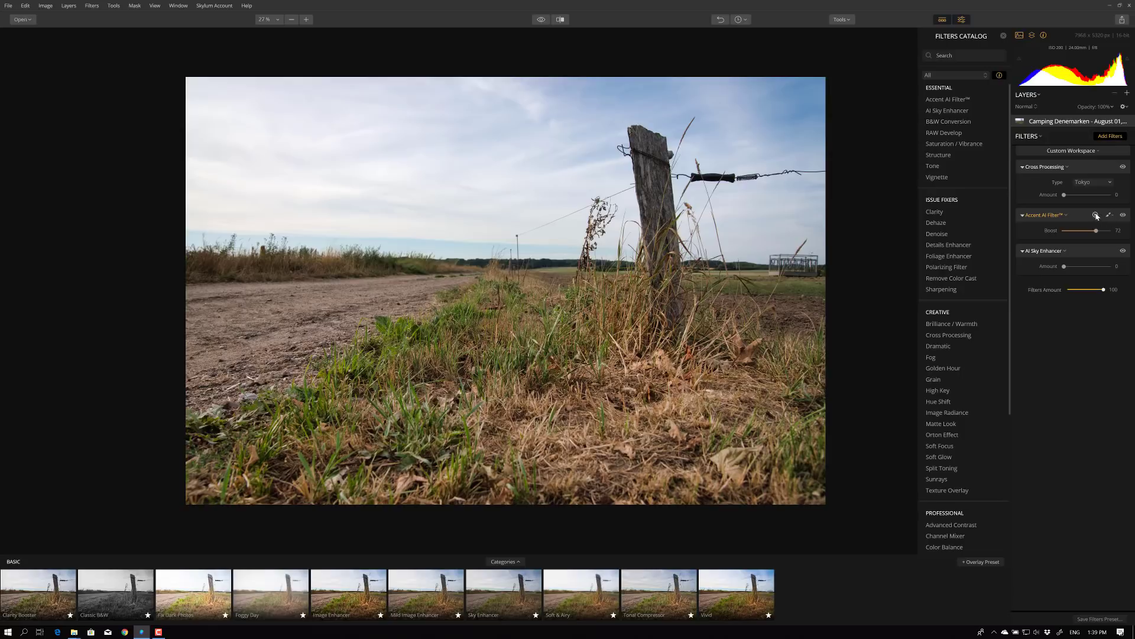
- Re-add the Accent AI Filter below the Sky Enhancer with Boost around 52
left_click(1096, 215)
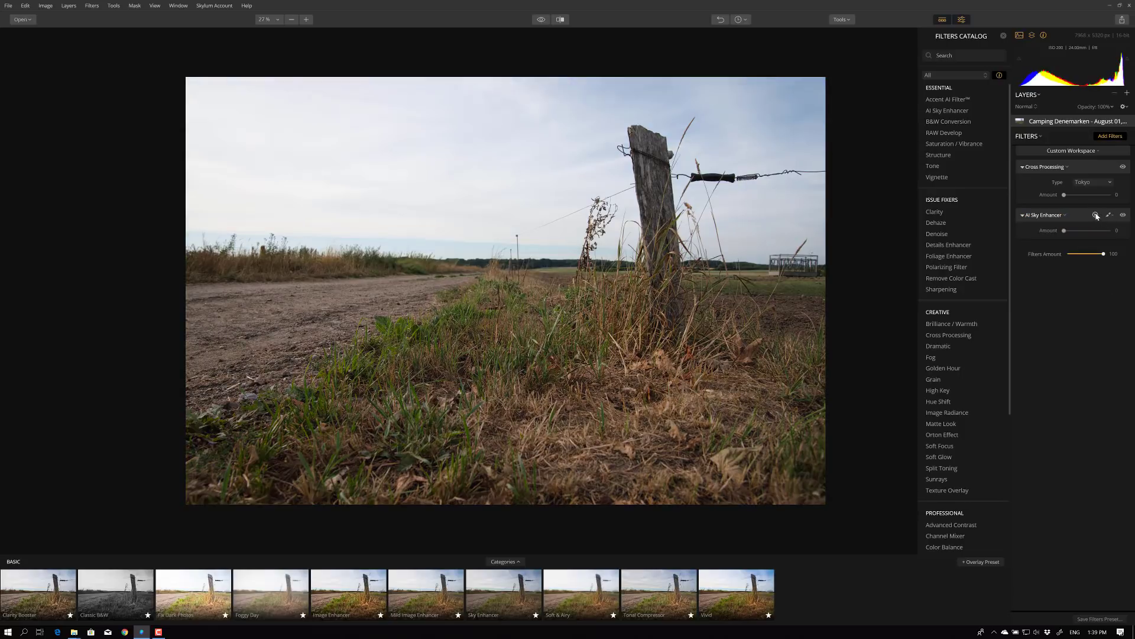
left_click(950, 99)
left_click_drag(1064, 267, 1089, 265)
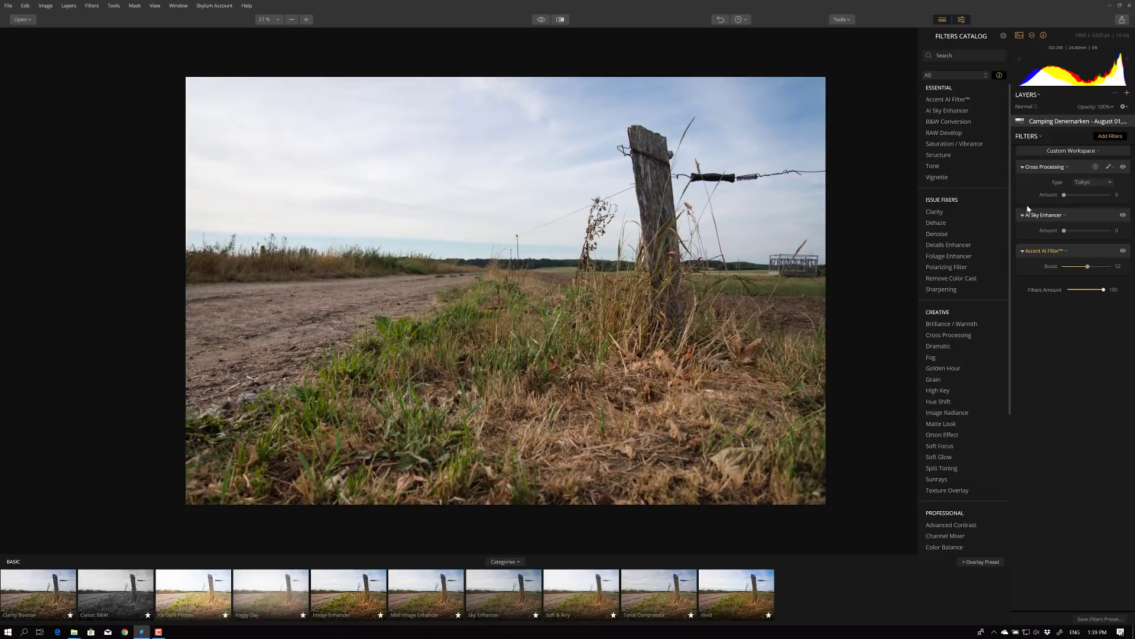
- Set AI Sky Enhancer to 80, compare it on and off, then set Accent Boost to 75
left_click_drag(1073, 232, 1116, 231)
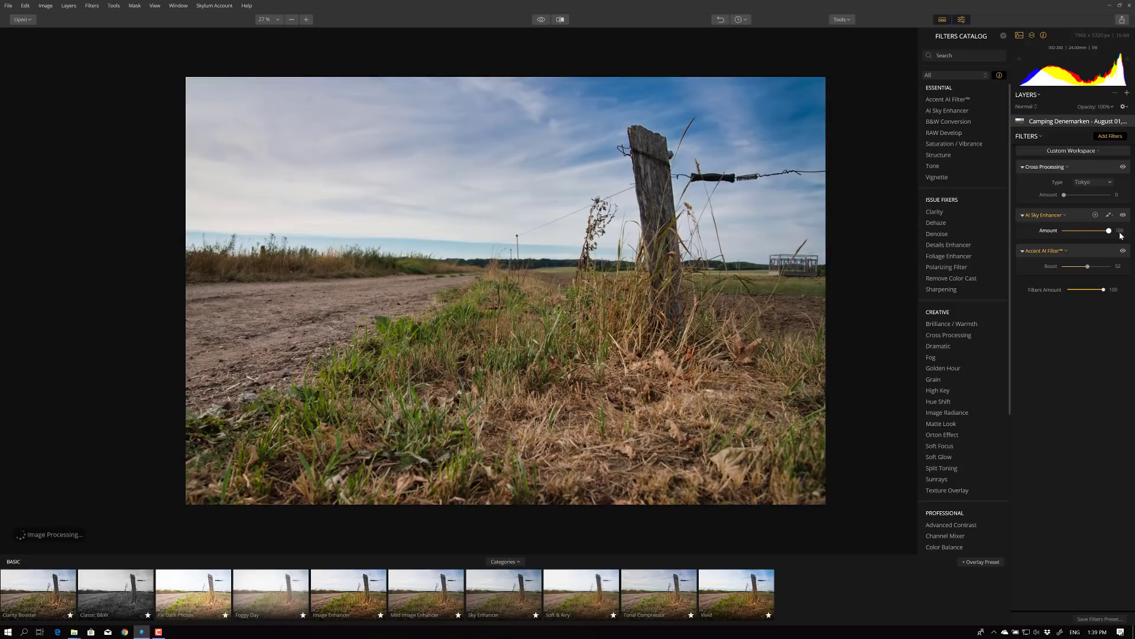
left_click_drag(1121, 235, 1100, 231)
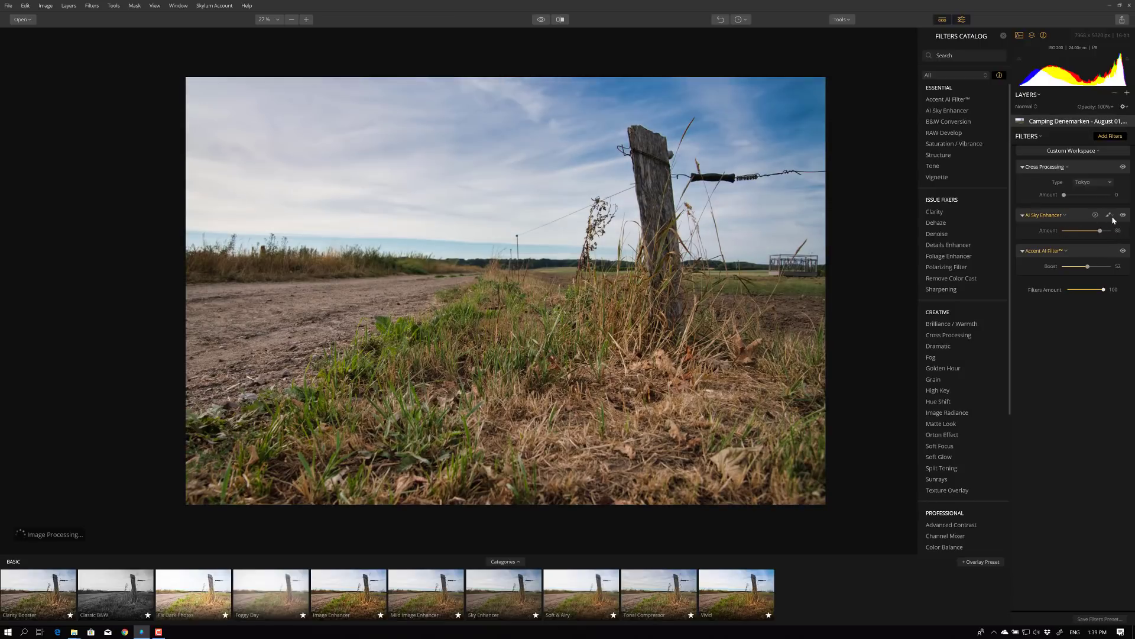
left_click(1112, 217)
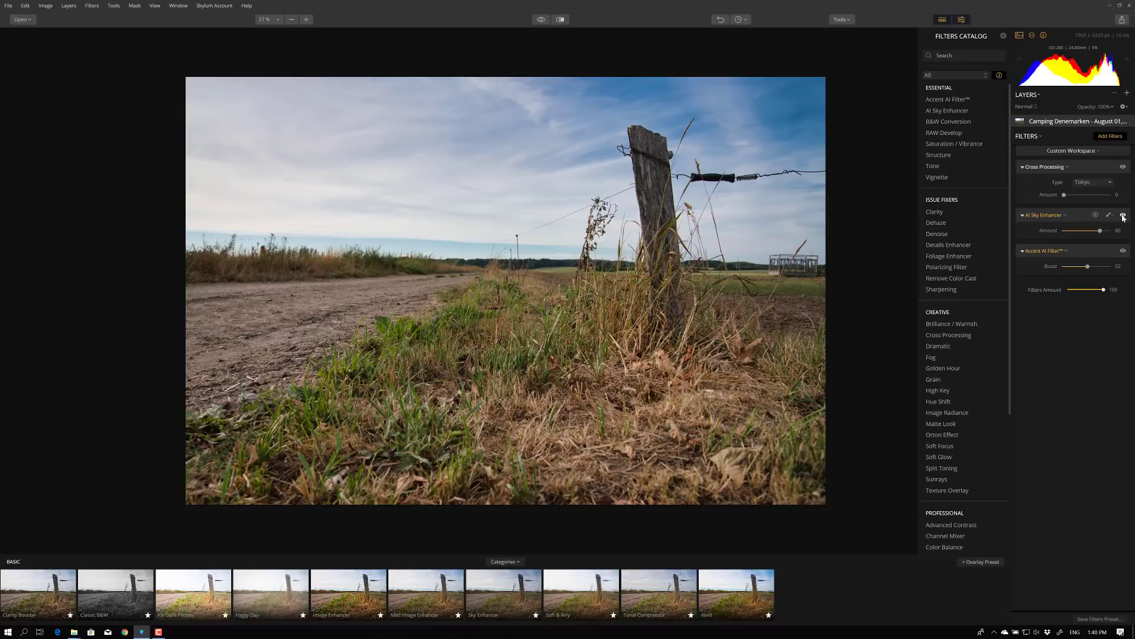
left_click(1123, 217)
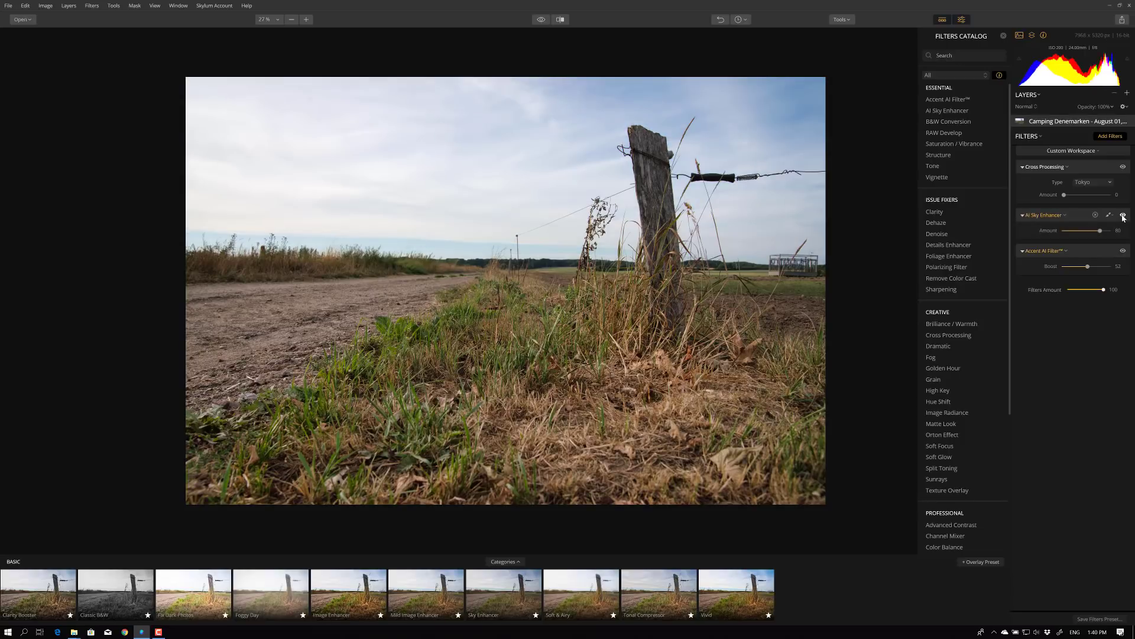
left_click(1123, 217)
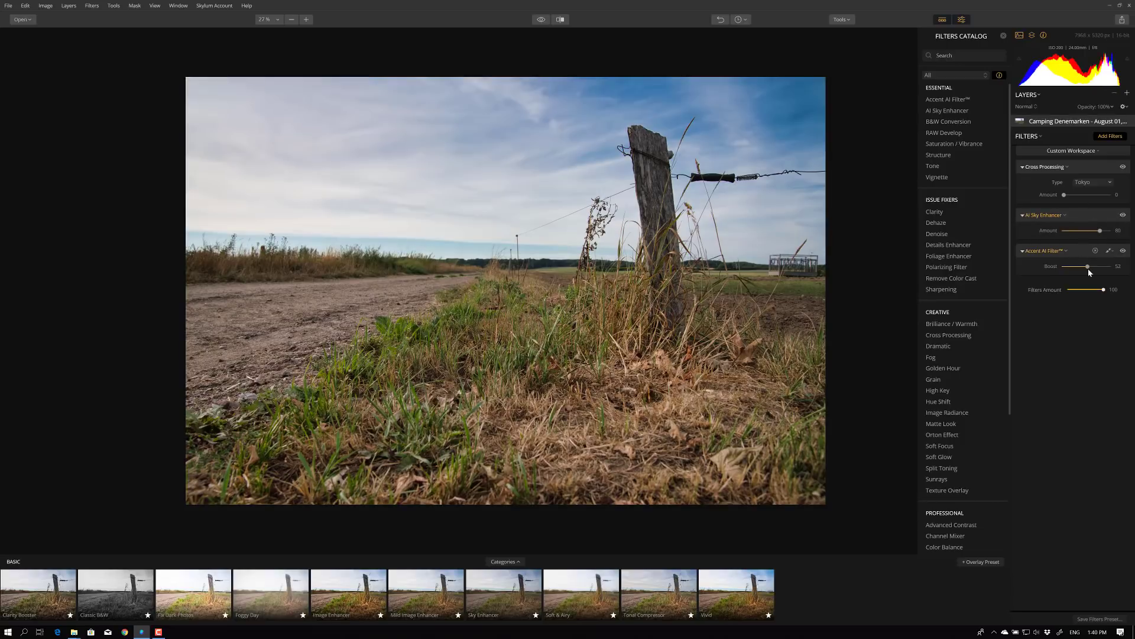
left_click_drag(1102, 269, 1097, 267)
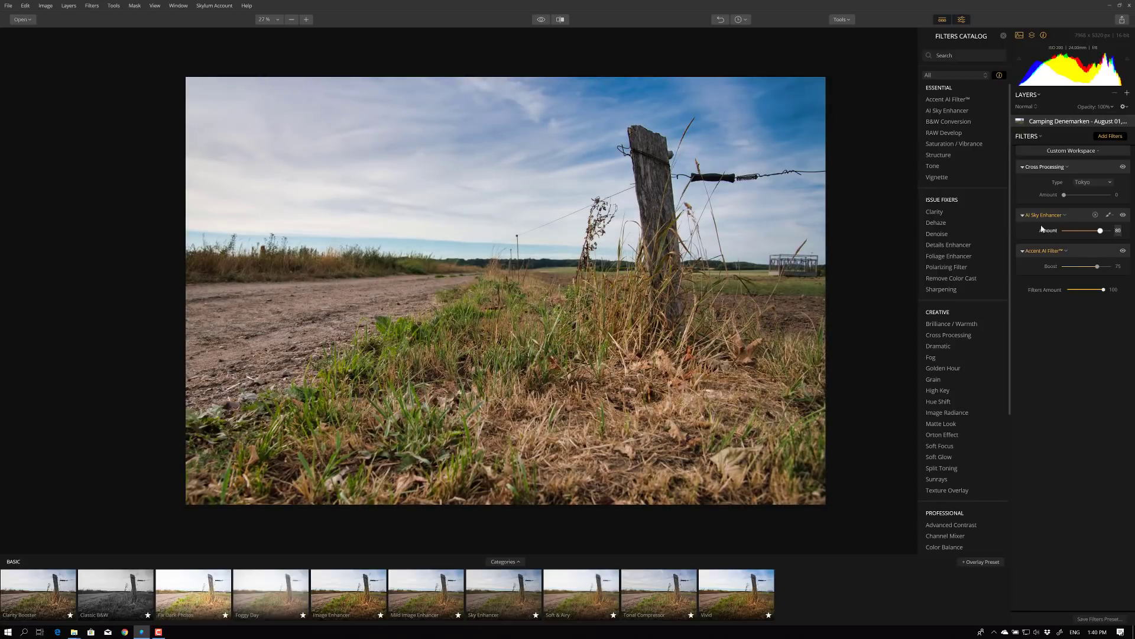
- Save the current filters as a new preset named 'FD TEST FOR AUTO'
left_click(1095, 621)
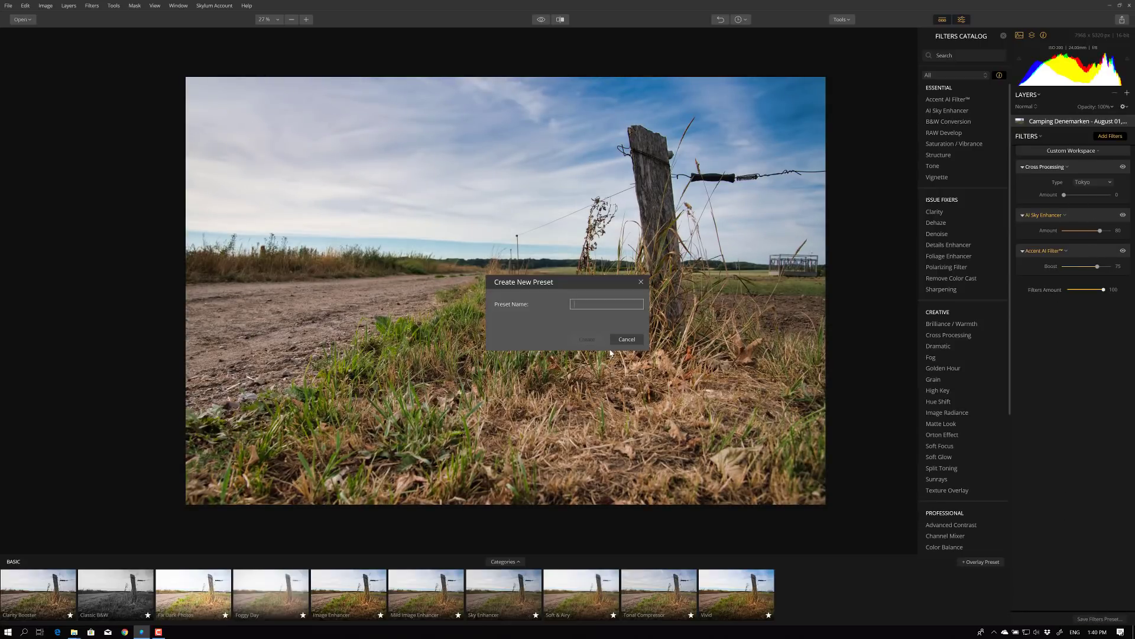
type("FD TEST FOR AUTO")
left_click(586, 340)
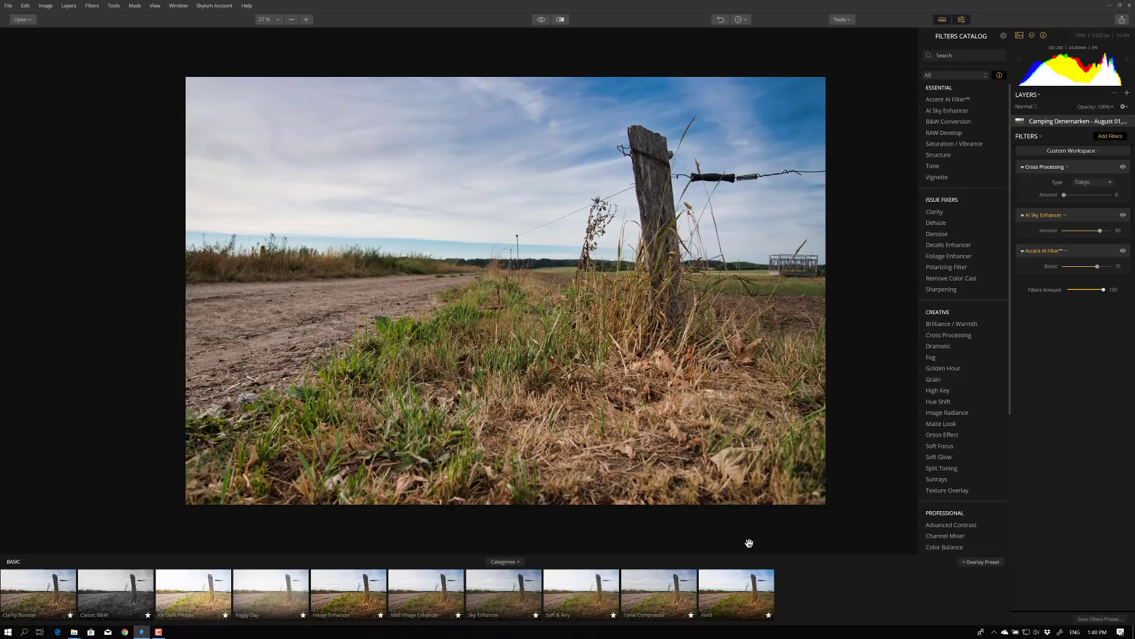
- Show the Custom preset category and apply the FD TEST FOR AUTO preset
left_click(515, 565)
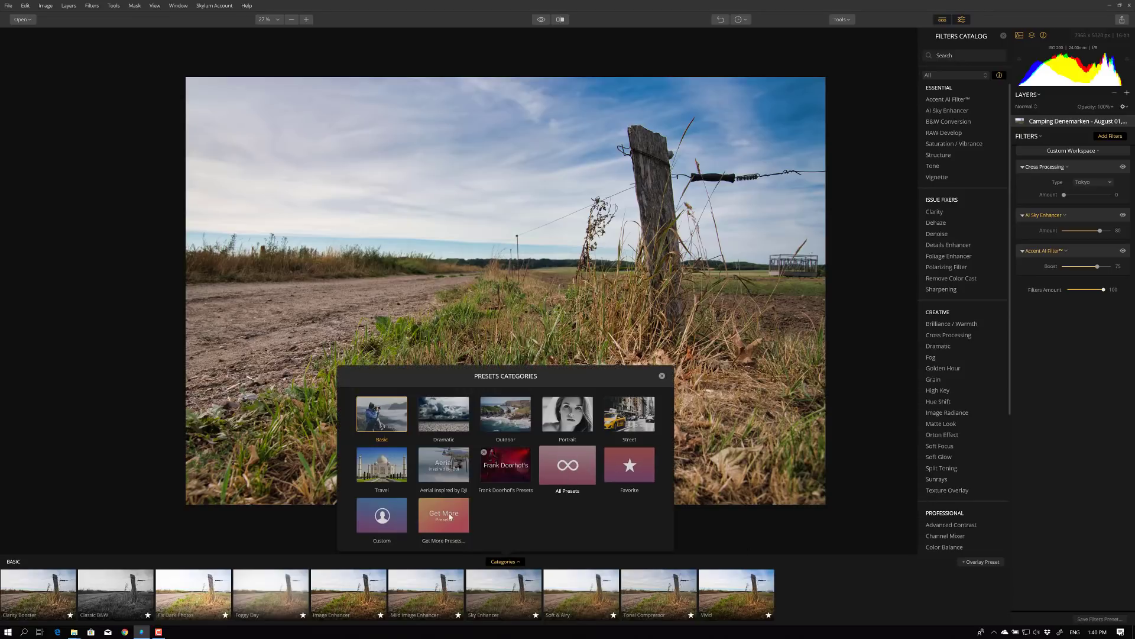
left_click(382, 517)
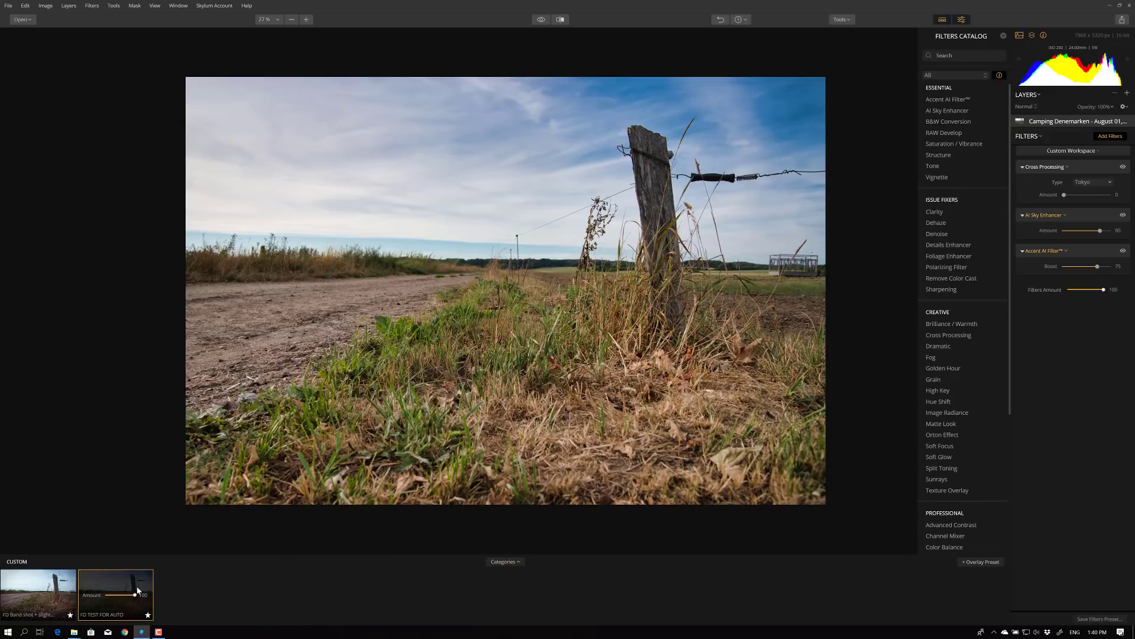
left_click(38, 587)
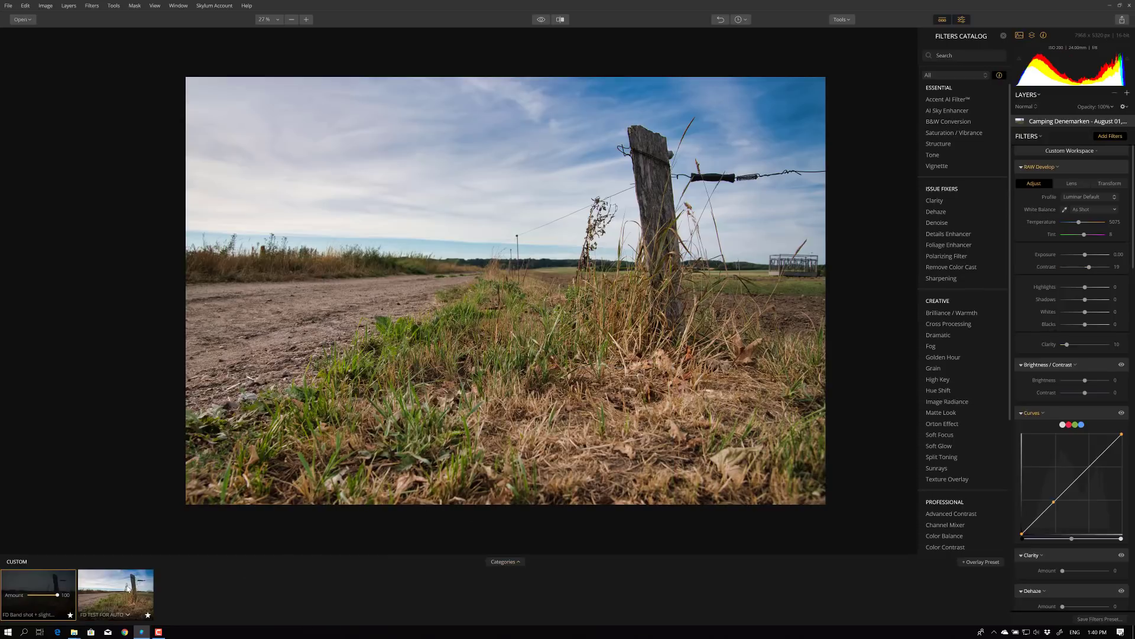
left_click(127, 589)
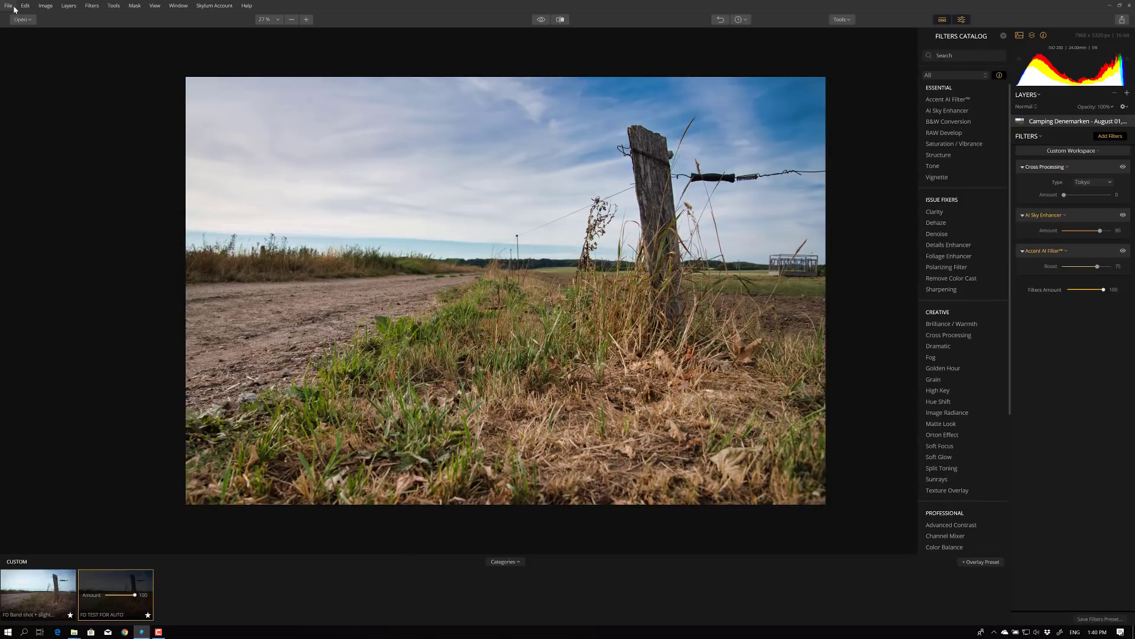
- Discard the edits, open the last raw cows photo, and show the Custom presets
left_click(11, 6)
left_click(11, 17)
left_click(574, 346)
left_click(129, 165)
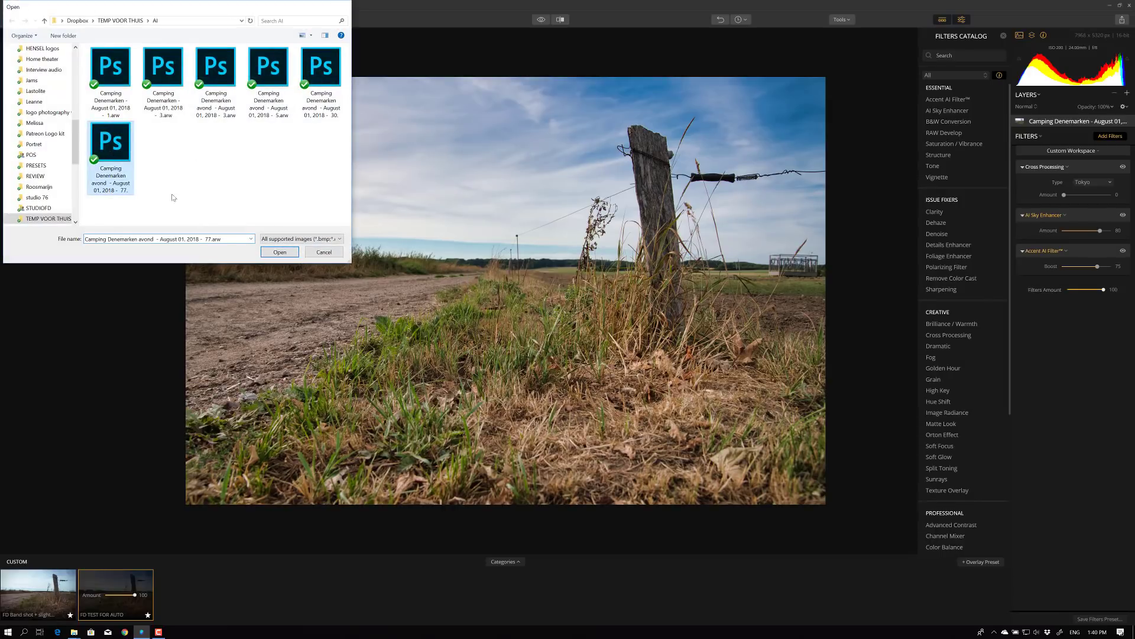
key("Return")
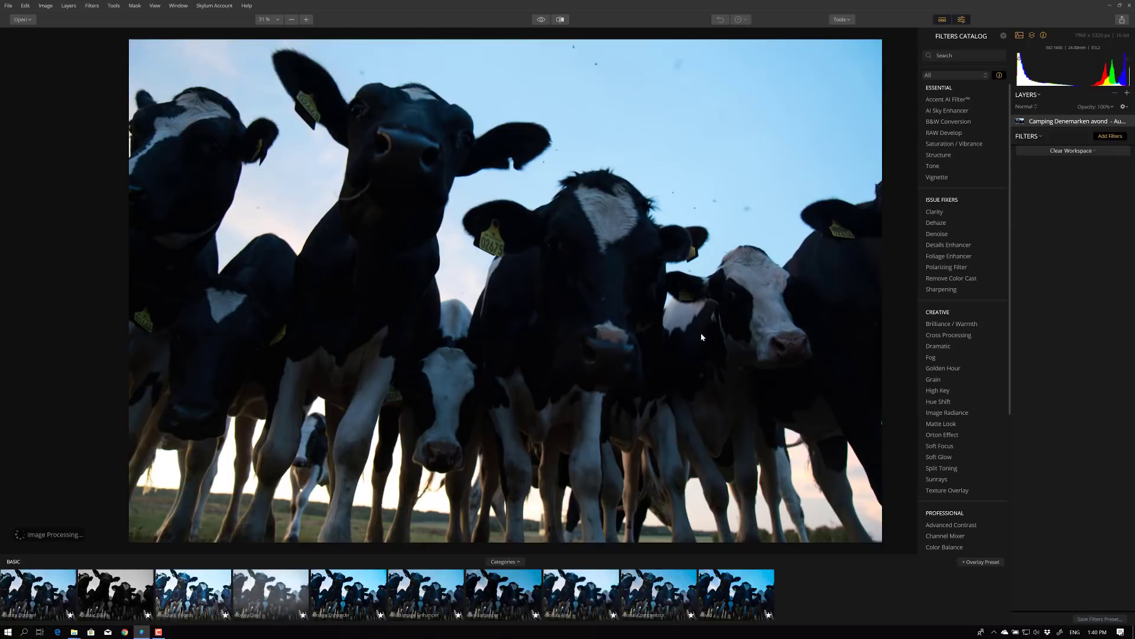
left_click(505, 562)
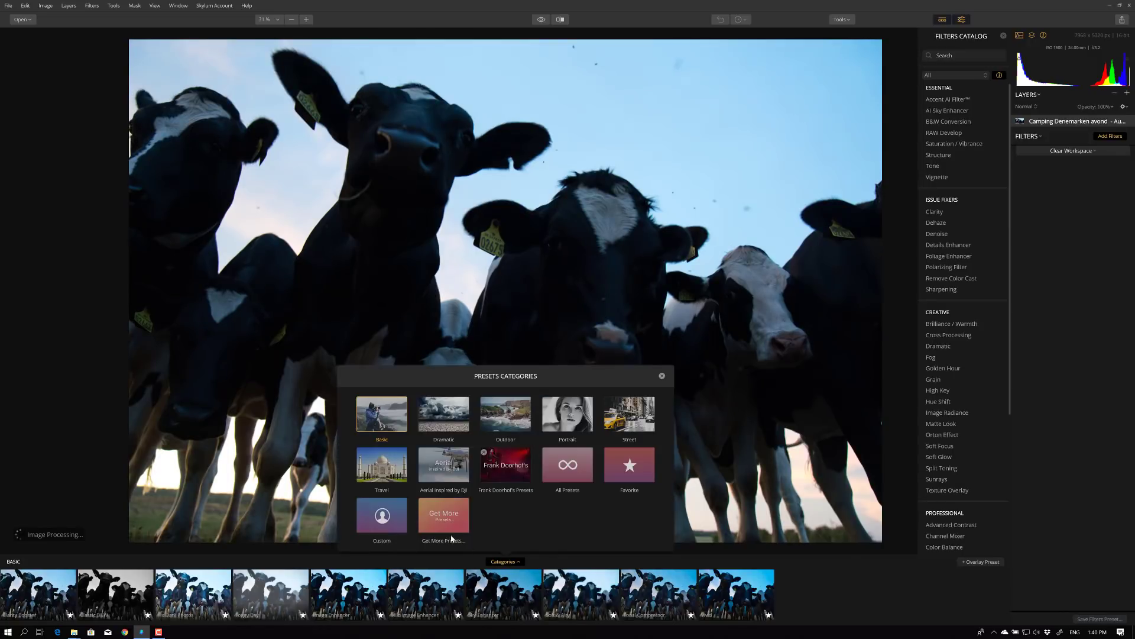
left_click(393, 524)
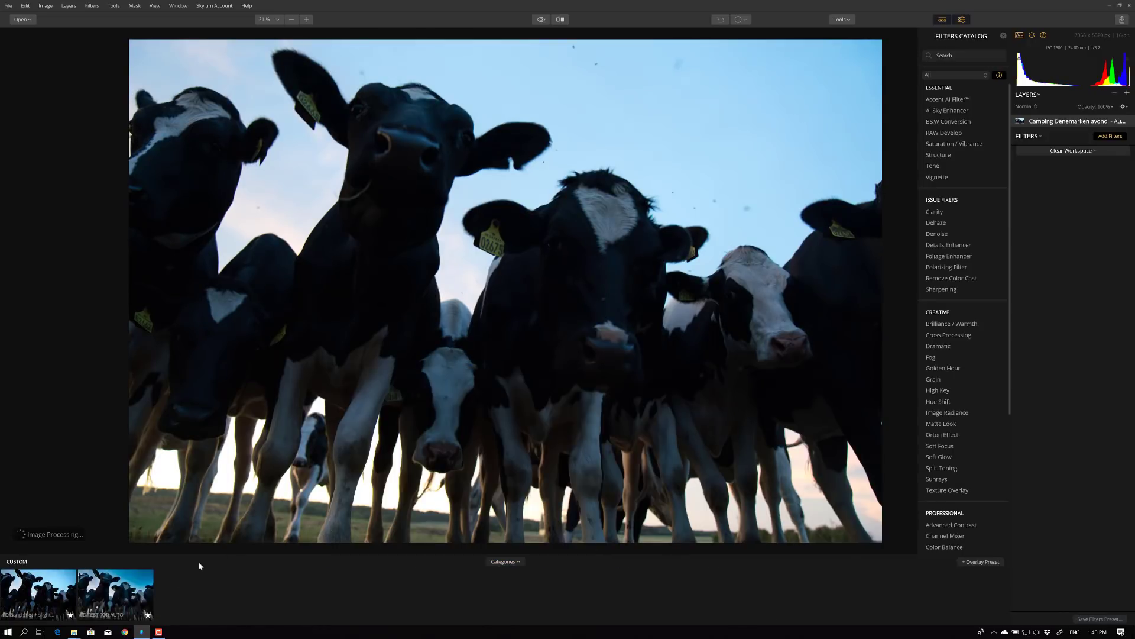
- Apply FD TEST FOR AUTO to the cows photo, Accent Boost 76, AI Sky Enhancer 58
left_click(117, 596)
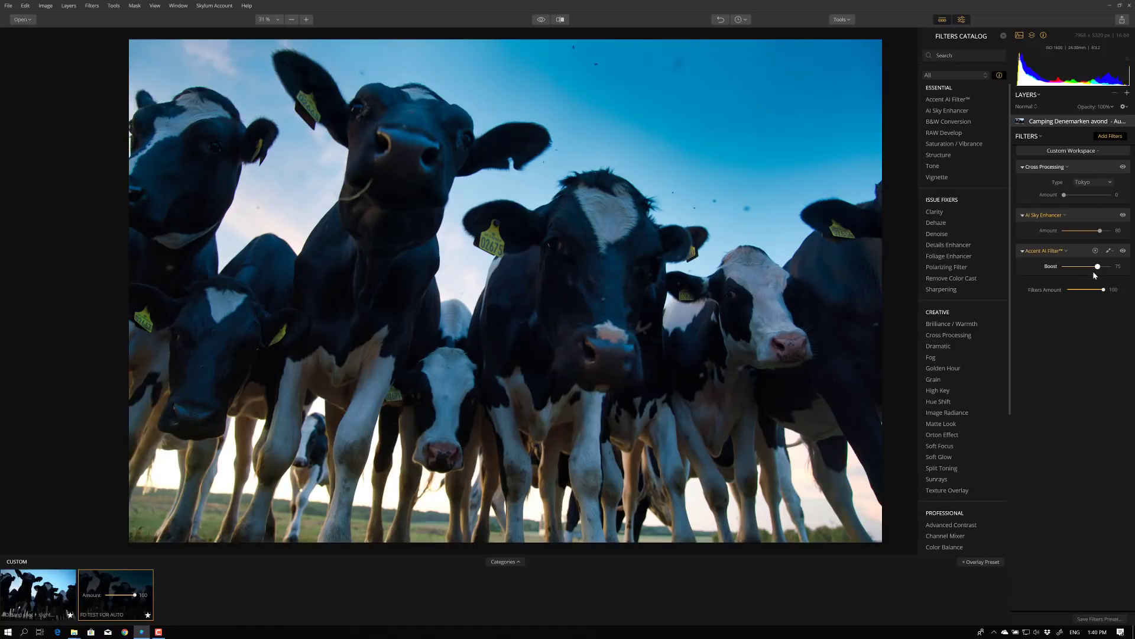
left_click_drag(1098, 267, 1072, 268)
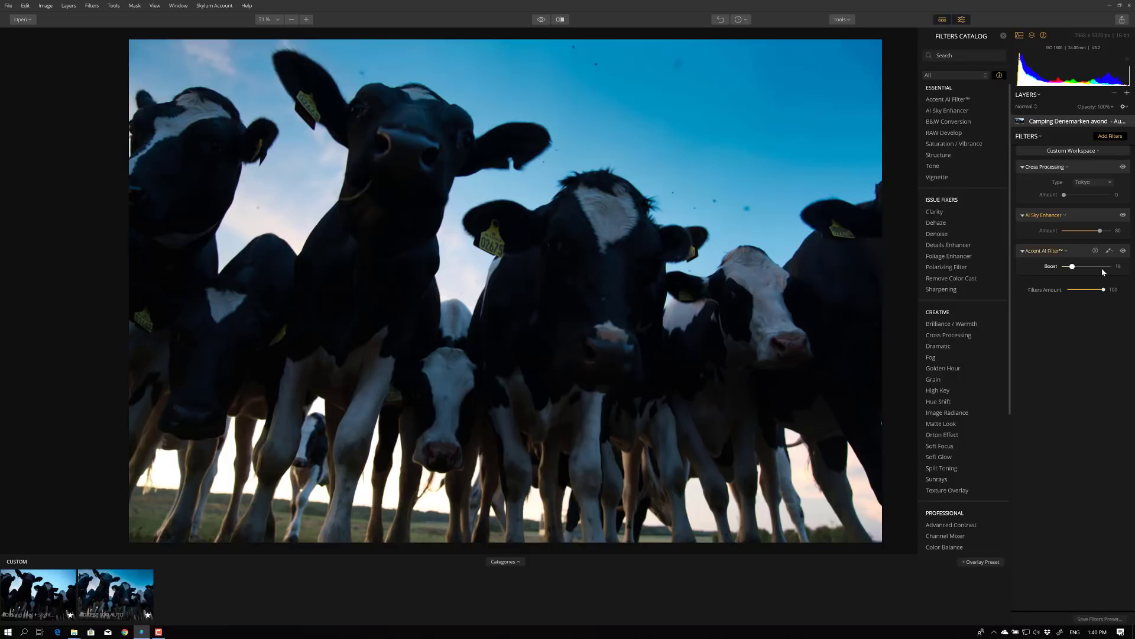
left_click(1100, 267)
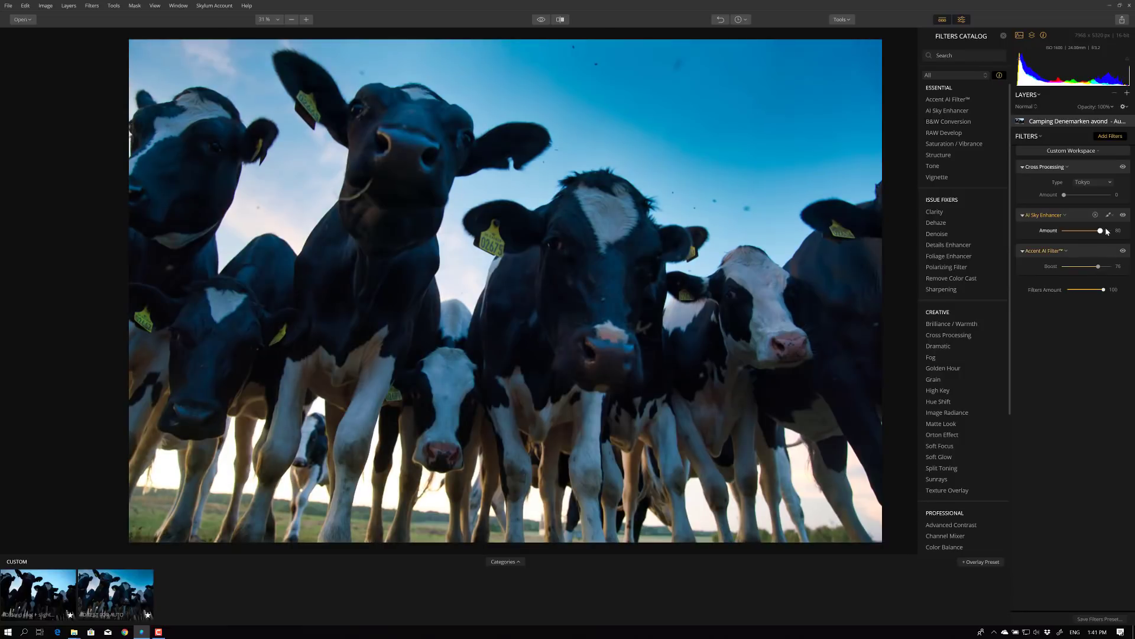
mouse_move(1101, 230)
left_mouse_down()
mouse_move(1066, 231)
mouse_move(1108, 232)
mouse_move(1093, 235)
left_mouse_up()
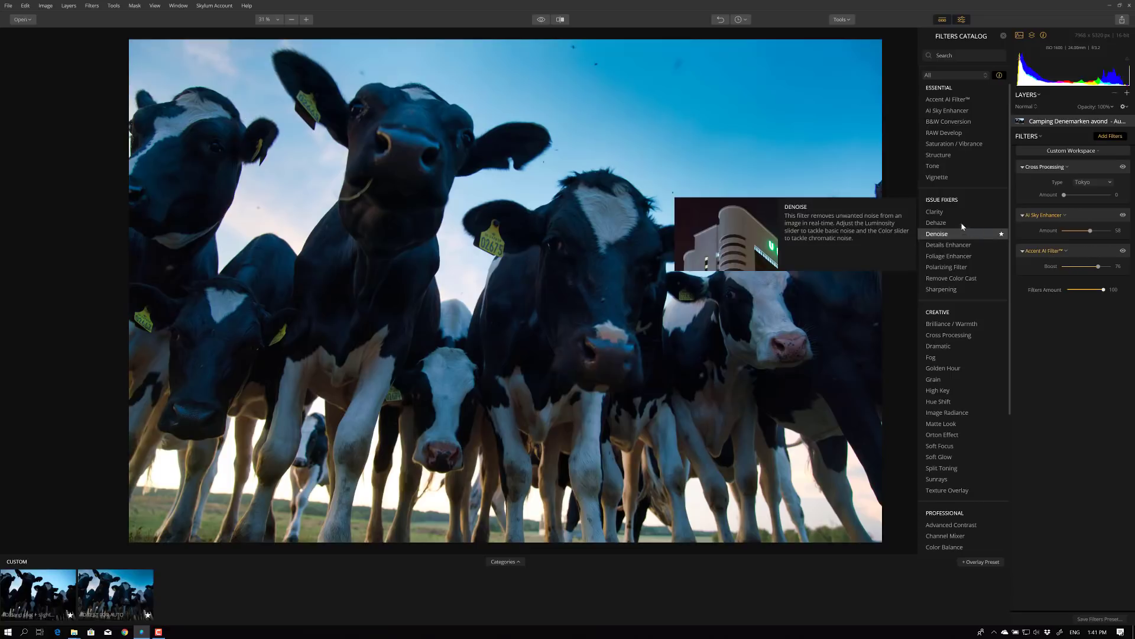
- Add the Clarity and Advanced Contrast filters from the Filters Catalog
left_click(945, 212)
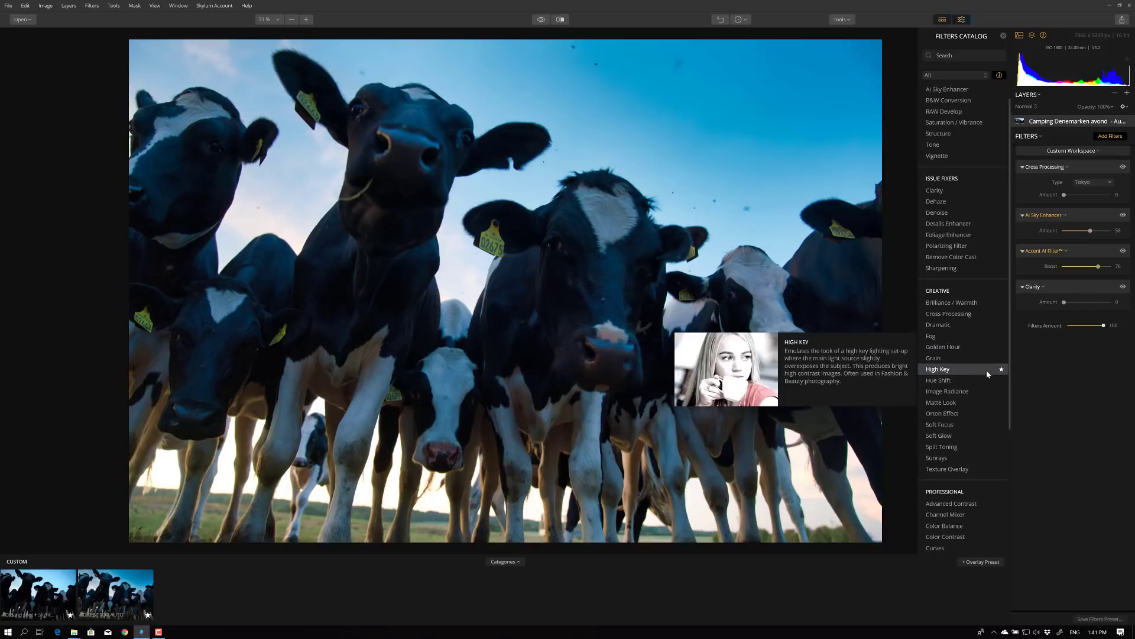
scroll(952, 449, "down", 2)
left_click(951, 466)
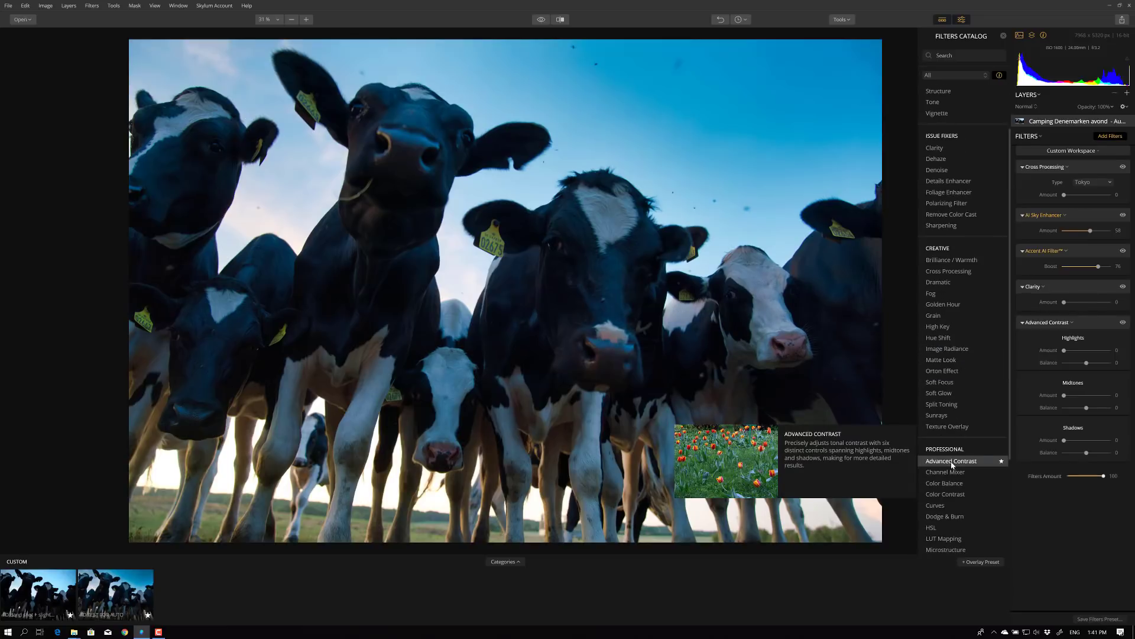
scroll(980, 443, "down", 3)
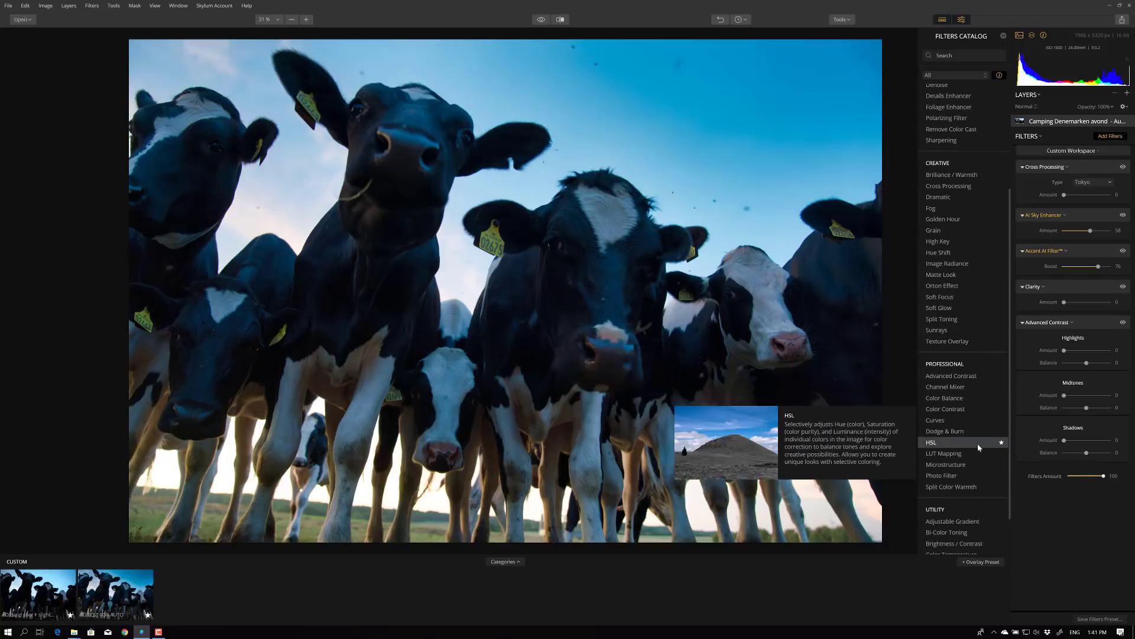
scroll(978, 448, "down", 2)
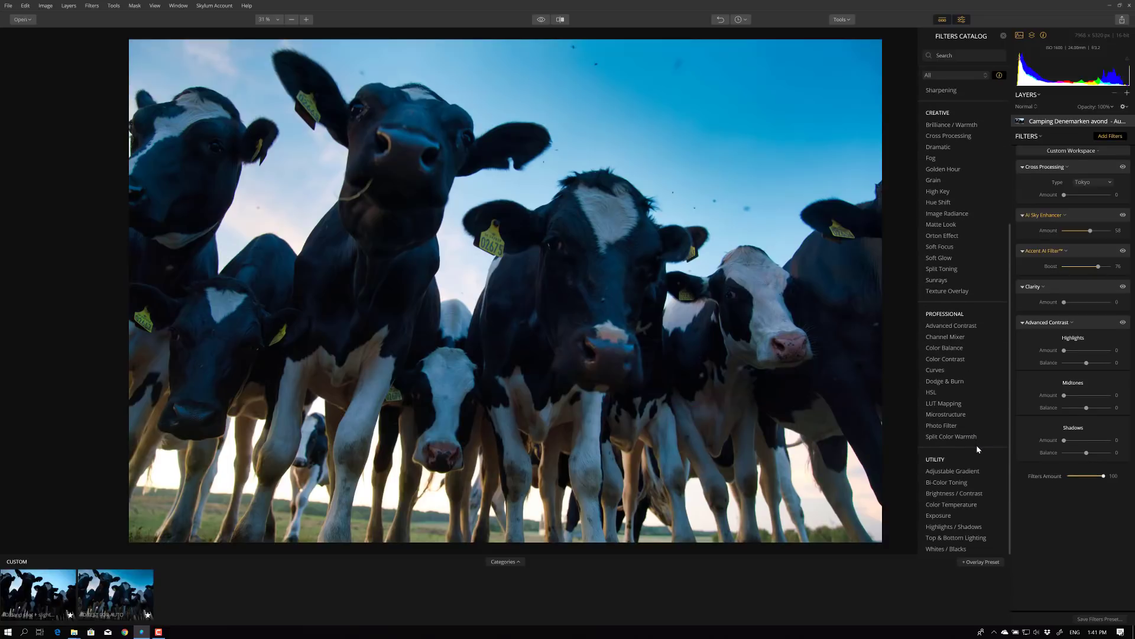
scroll(988, 448, "up", 6)
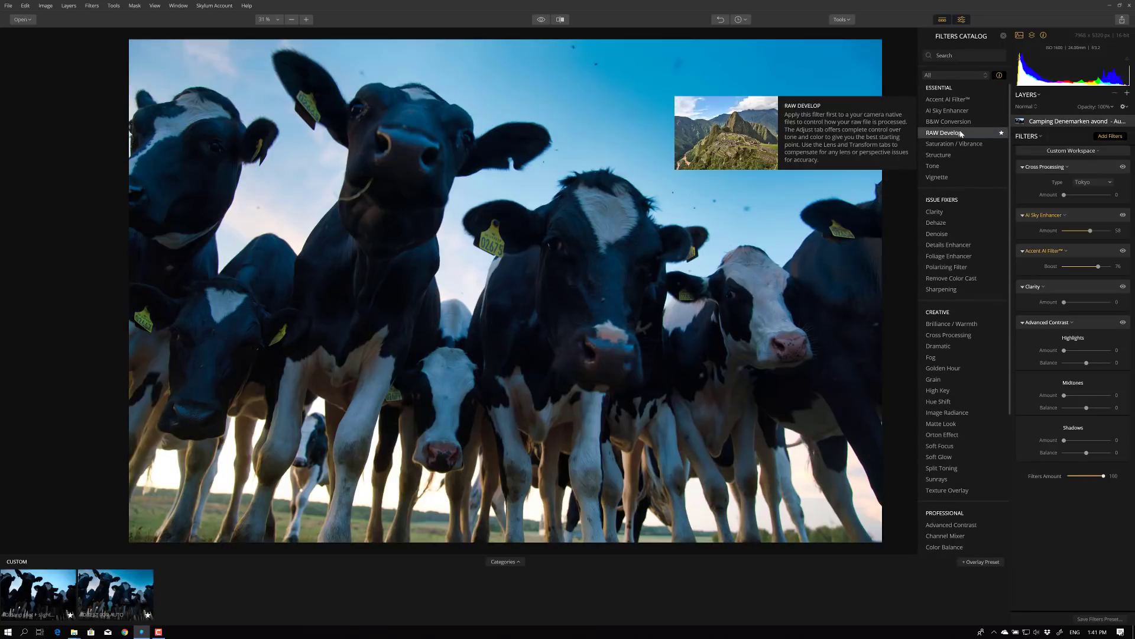
- Add RAW Develop, raising contrast, lowering highlights and adding clarity
left_click(944, 133)
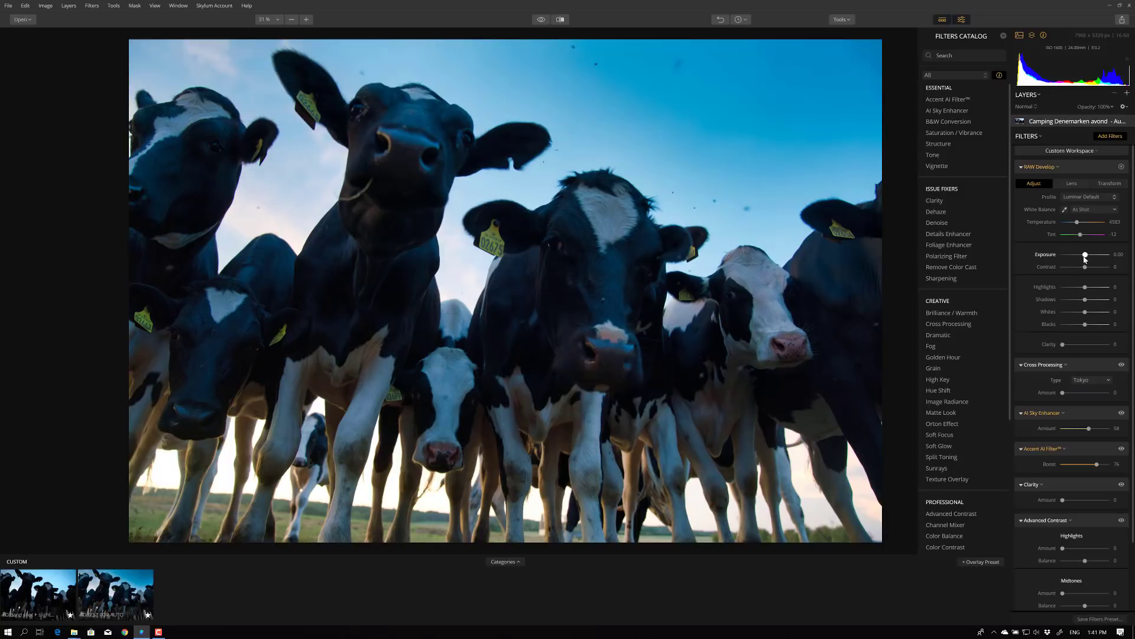
left_click_drag(1085, 267, 1096, 299)
left_click_drag(1063, 345, 1072, 345)
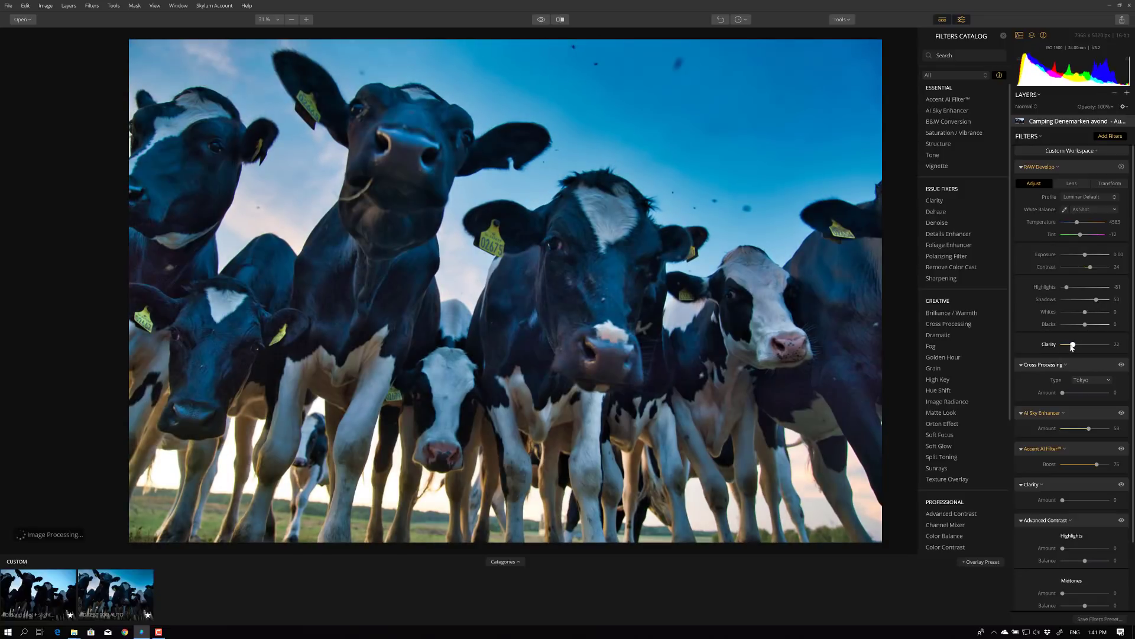
- Set a custom white balance from the cow's forehead and Exposure to 0.73
left_click(1064, 209)
left_click(618, 225)
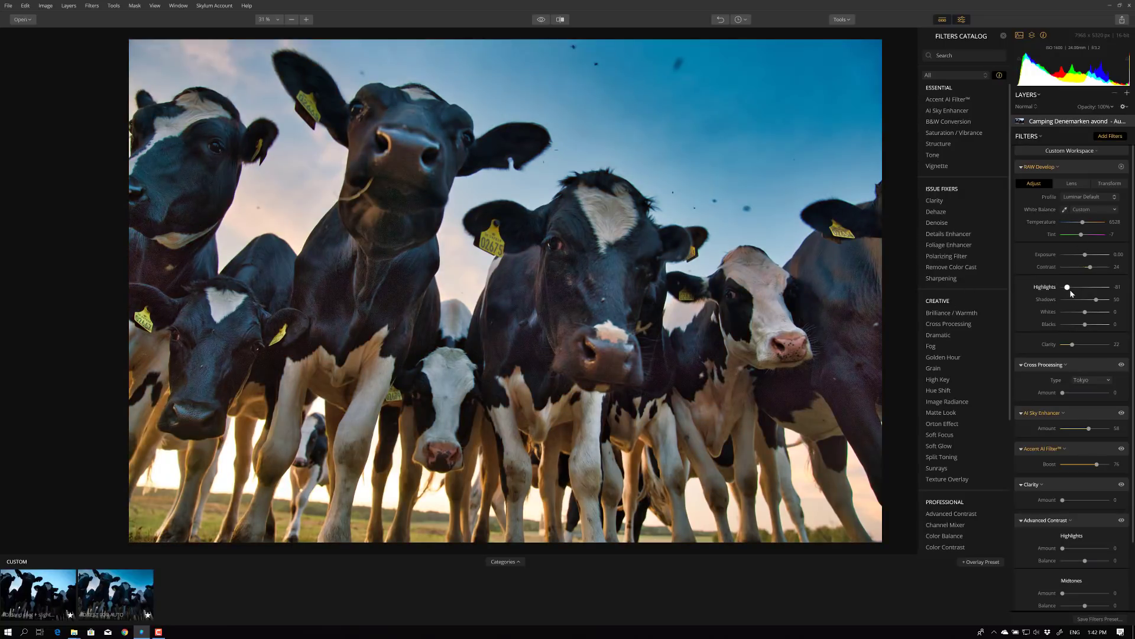
left_click_drag(1086, 255, 1081, 256)
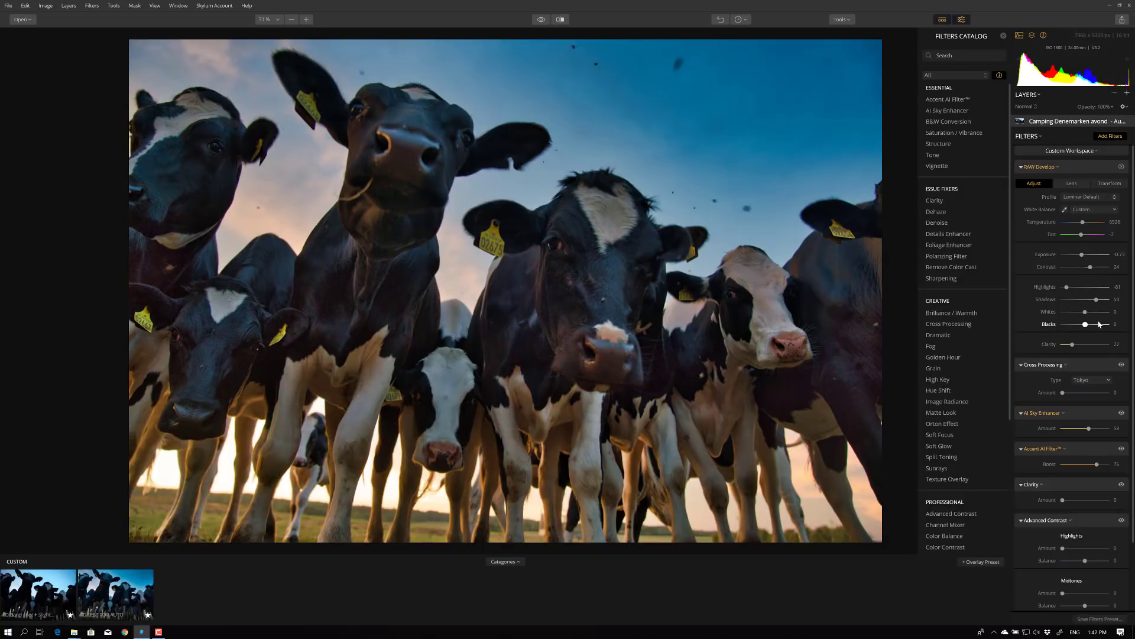
scroll(1099, 323, "down", 3)
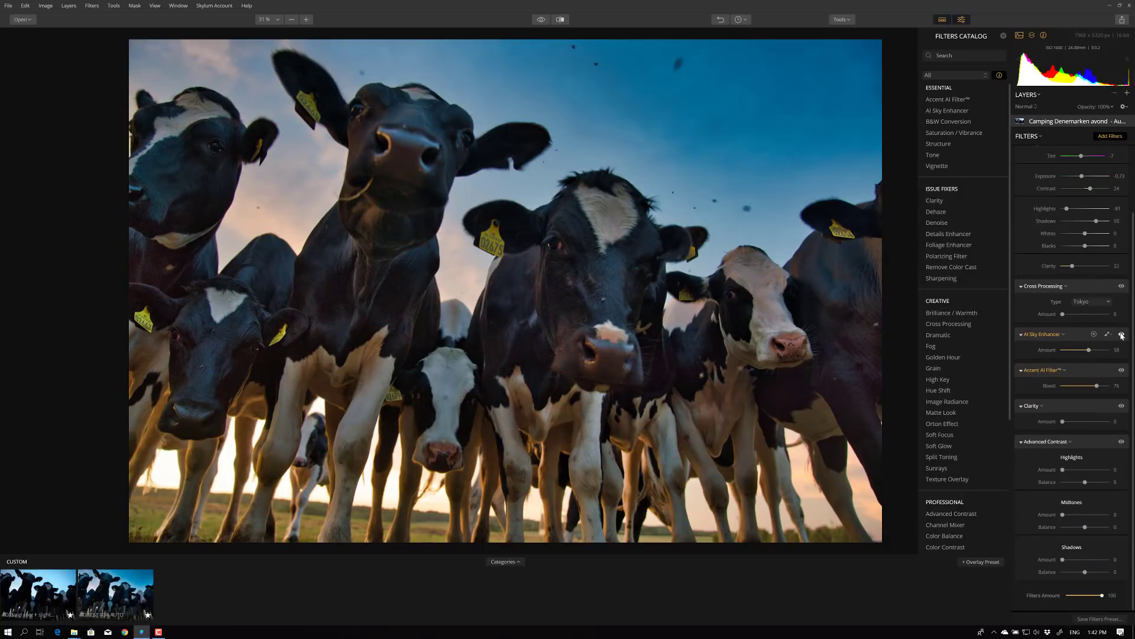
left_click(1120, 335)
left_click(1122, 370)
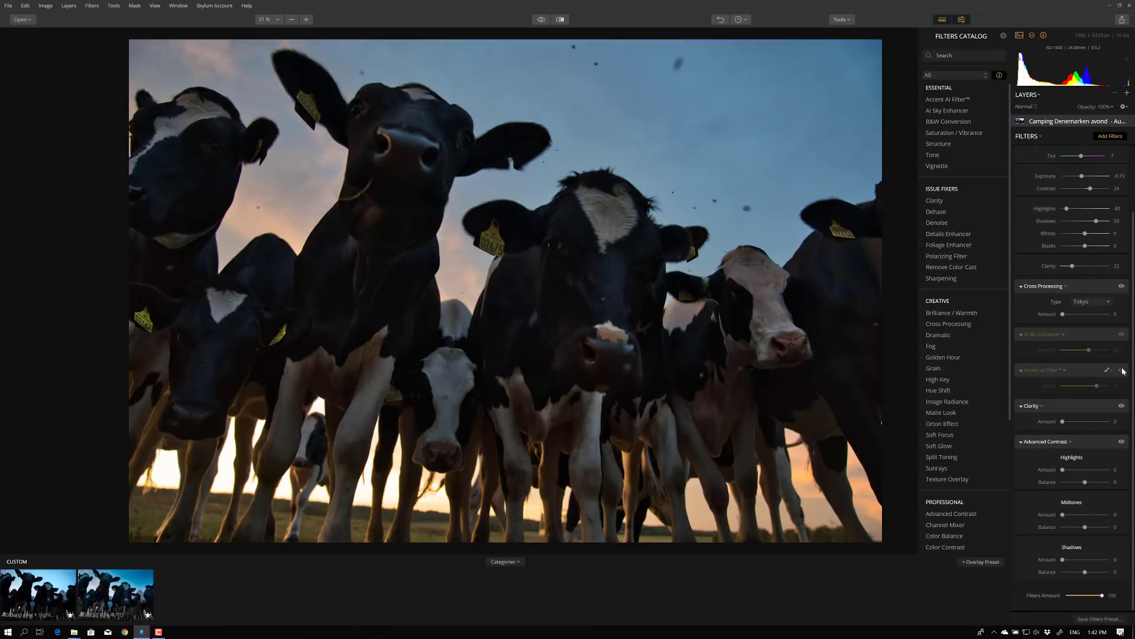
left_click(1123, 371)
left_click(1123, 336)
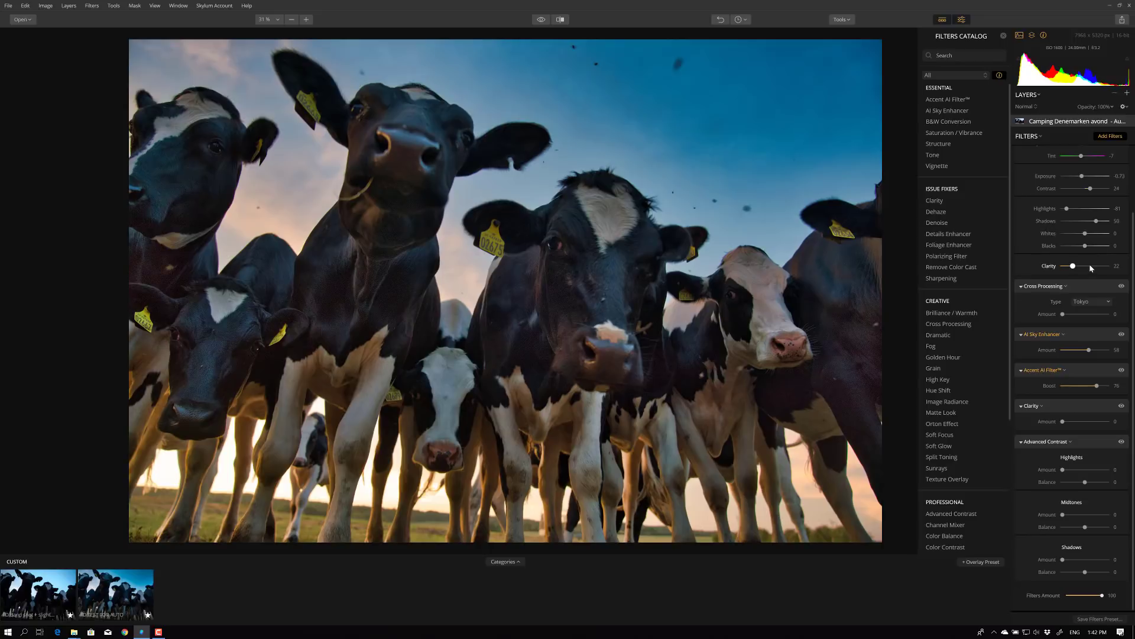
- Set Clarity to 23 and Advanced Contrast Highlights 36, Midtones 25, Shadows 19
left_click_drag(1064, 423, 1075, 422)
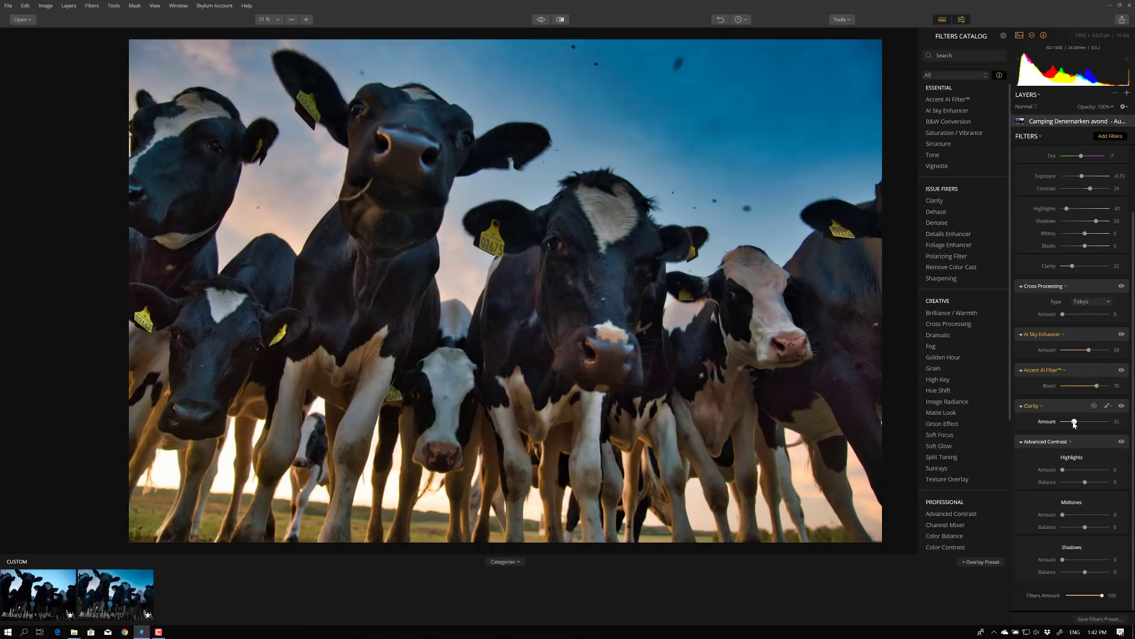
left_click_drag(1063, 469, 1078, 470)
mouse_move(1062, 514)
left_mouse_down()
mouse_move(1093, 515)
mouse_move(1074, 516)
left_mouse_up()
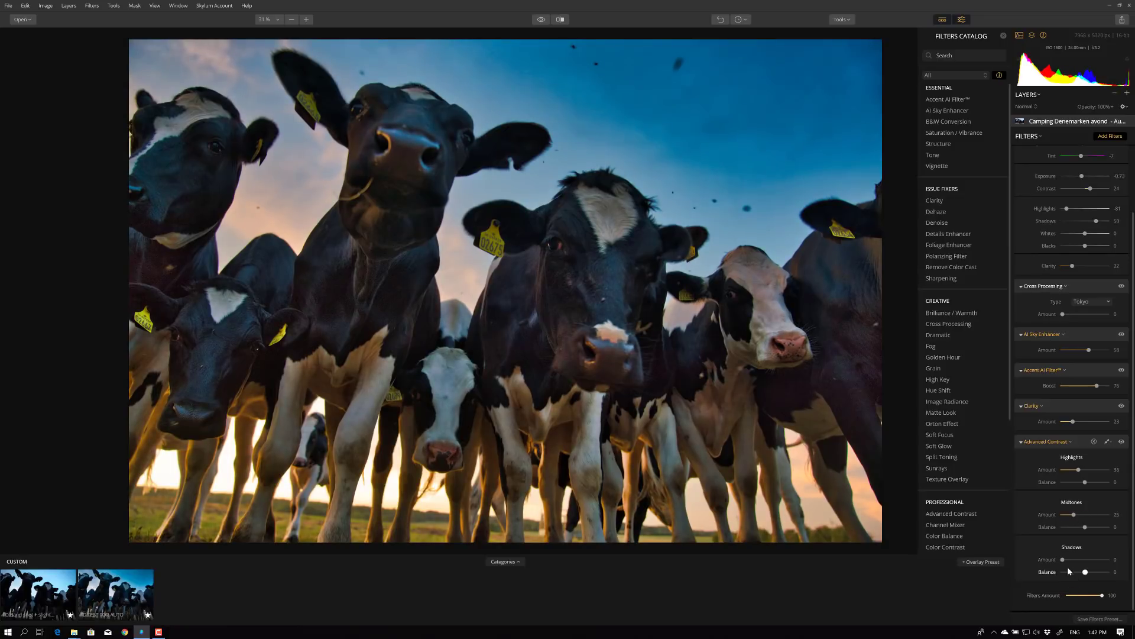
left_click_drag(1063, 559, 1071, 559)
mouse_move(1102, 595)
left_mouse_down()
mouse_move(1066, 595)
mouse_move(1114, 595)
left_mouse_up()
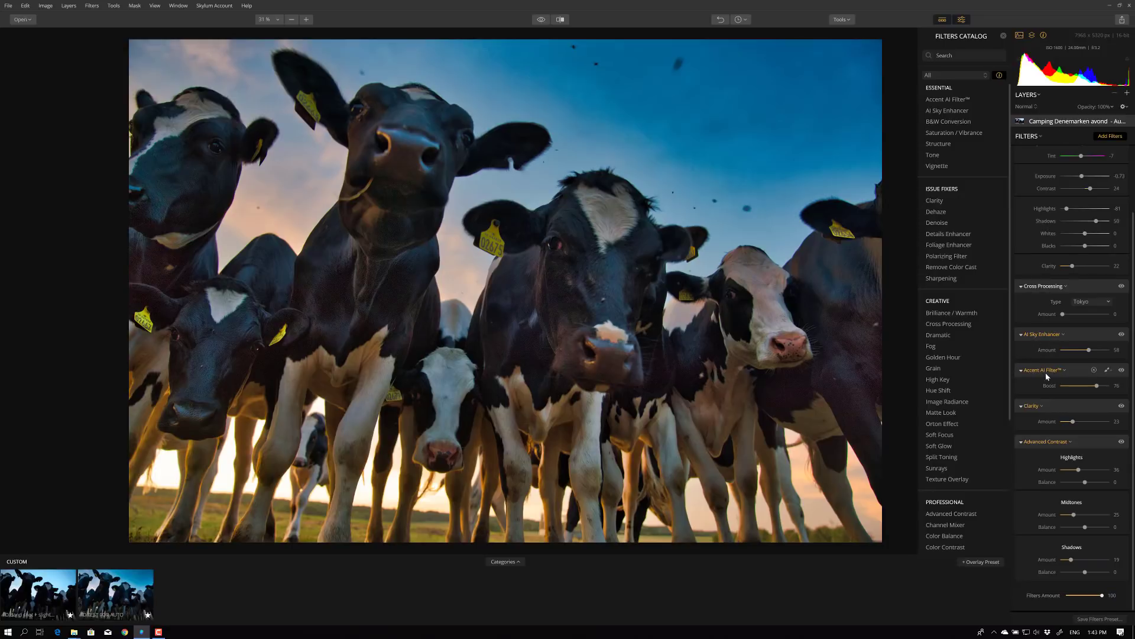
scroll(1058, 376, "up", 1)
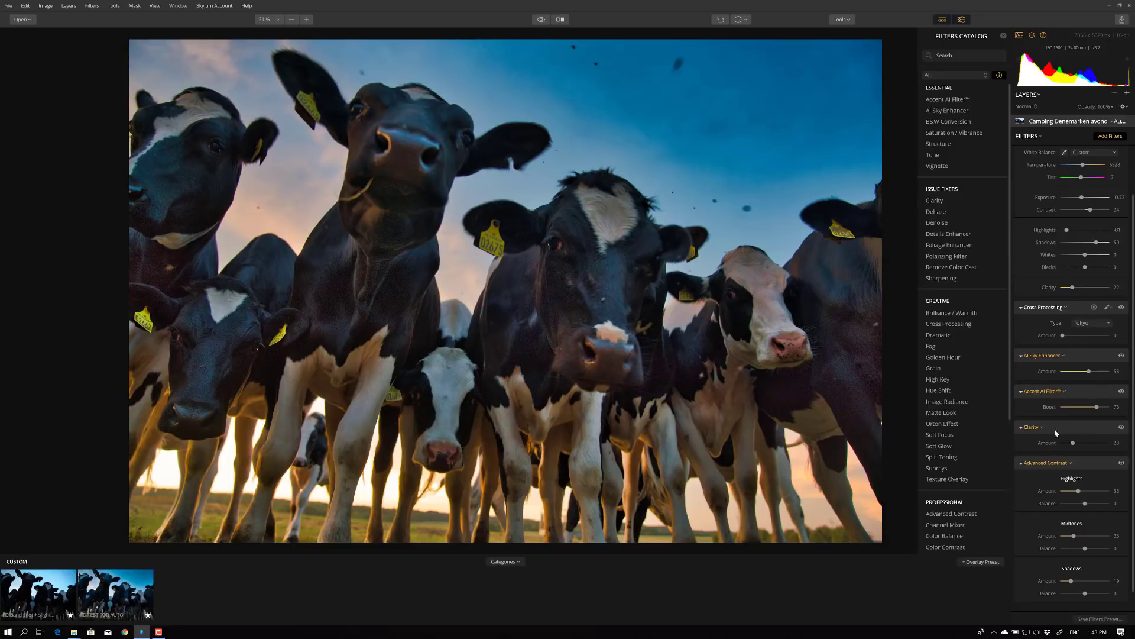
scroll(1046, 462, "down", 1)
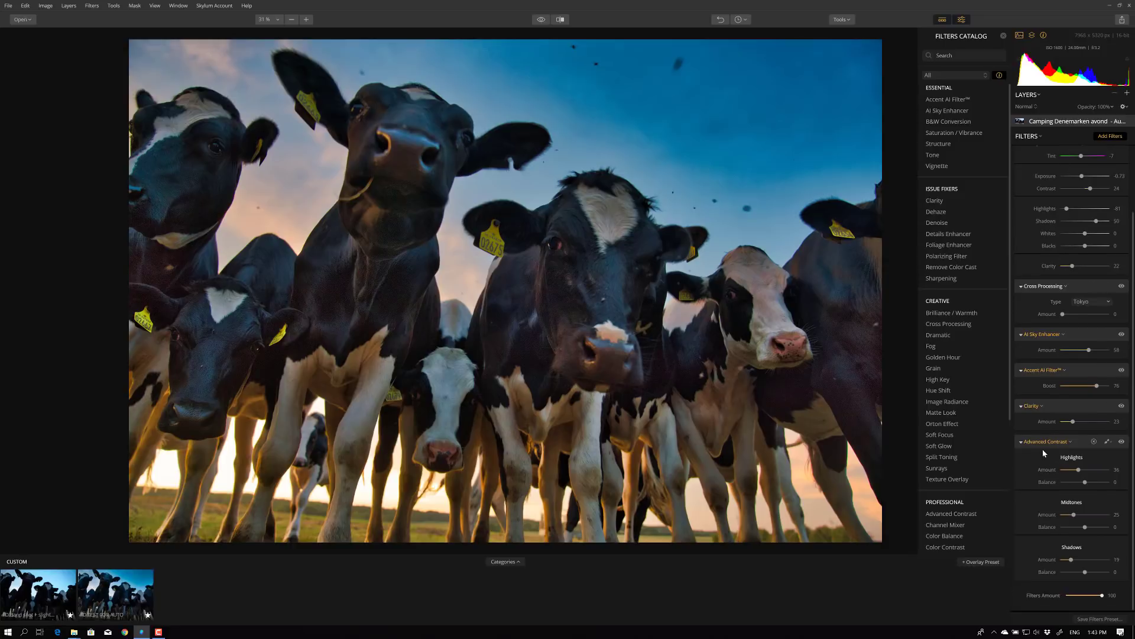